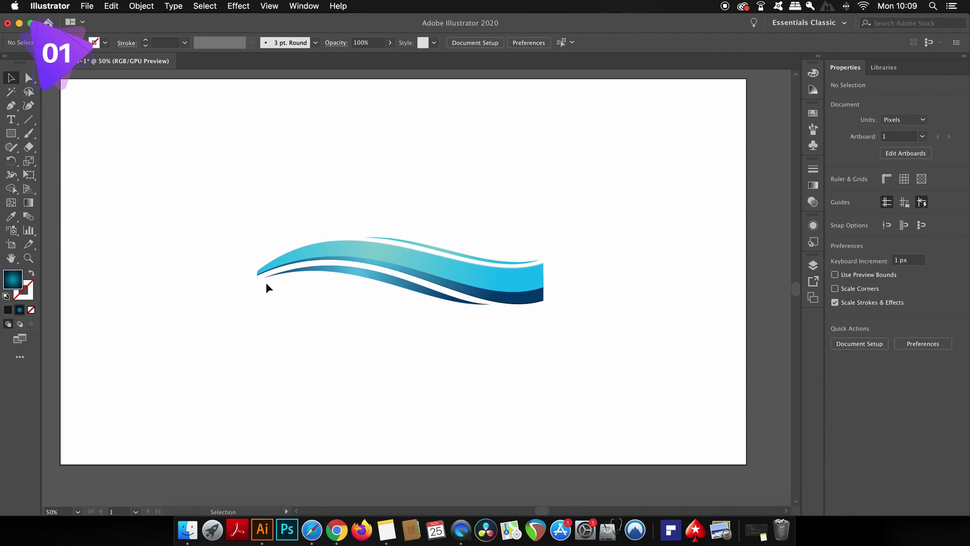
Step: Average the wave's stacked lower-left anchors on both axes into a single point
{"action": "scroll", "coordinate": [266, 282], "scroll_direction": "up", "scroll_amount": 6}
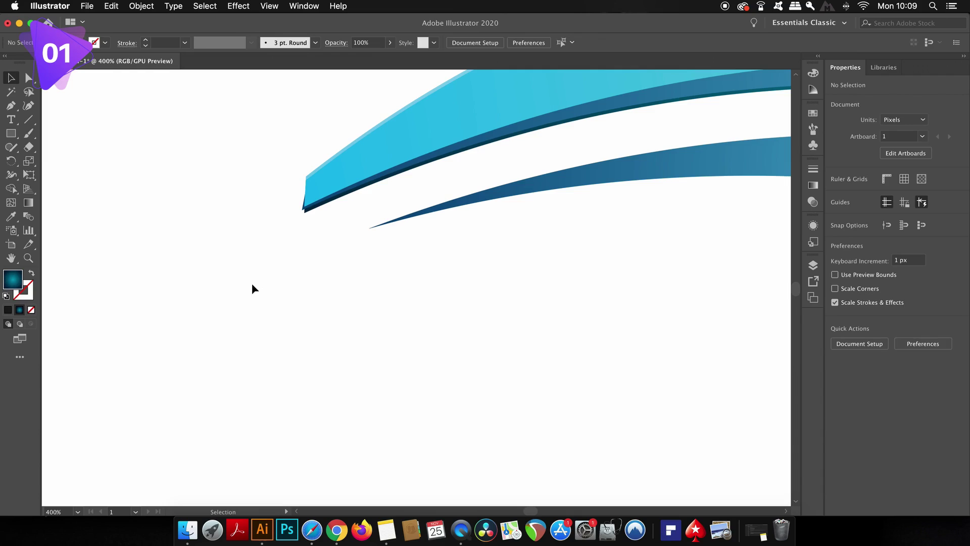
{"action": "scroll", "coordinate": [305, 225], "scroll_direction": "up", "scroll_amount": 4}
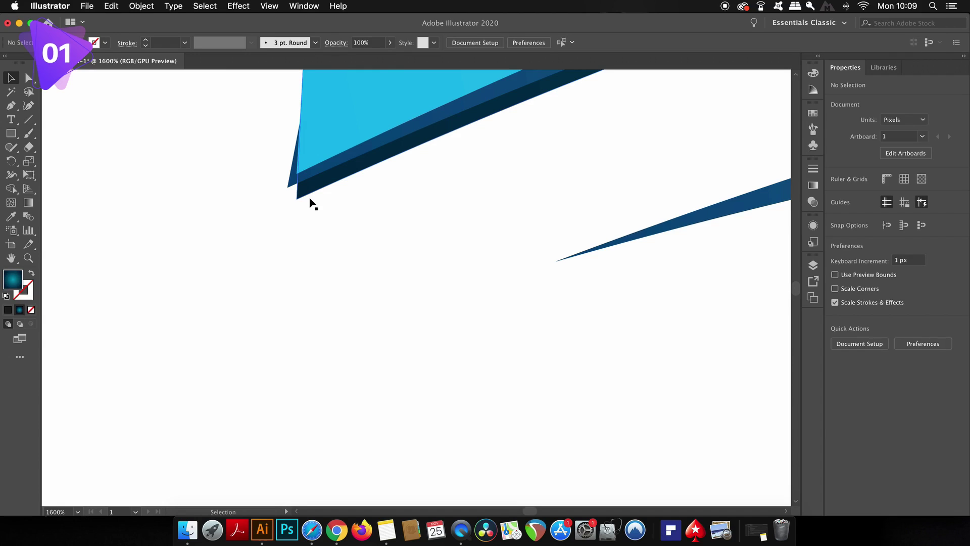
{"action": "left_click_drag", "start_coordinate": [262, 203], "coordinate": [277, 273]}
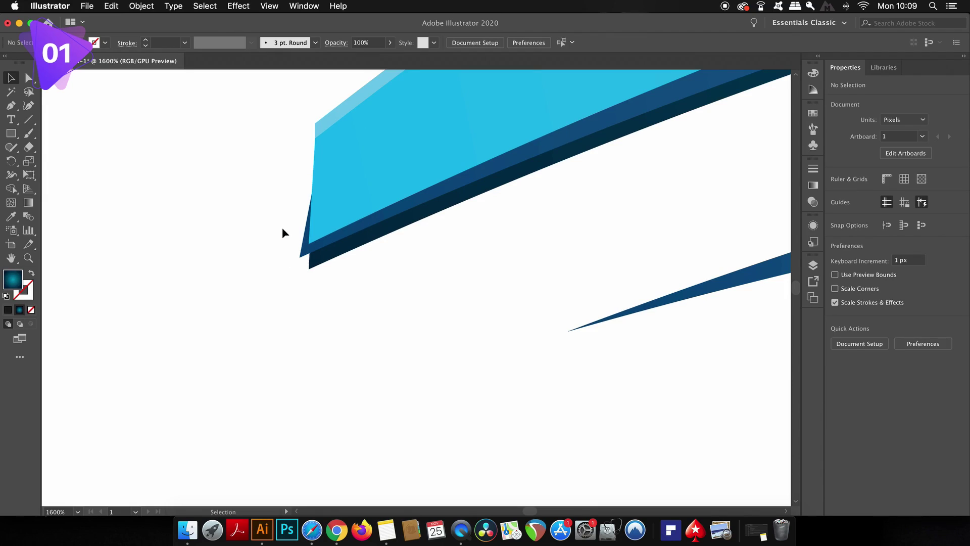
{"action": "key", "text": "a"}
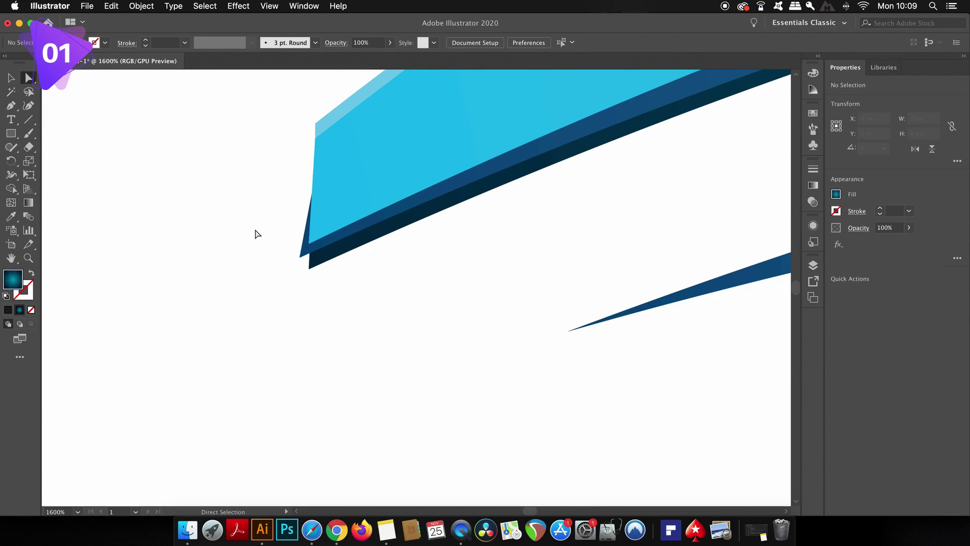
{"action": "left_click_drag", "start_coordinate": [255, 230], "coordinate": [332, 294]}
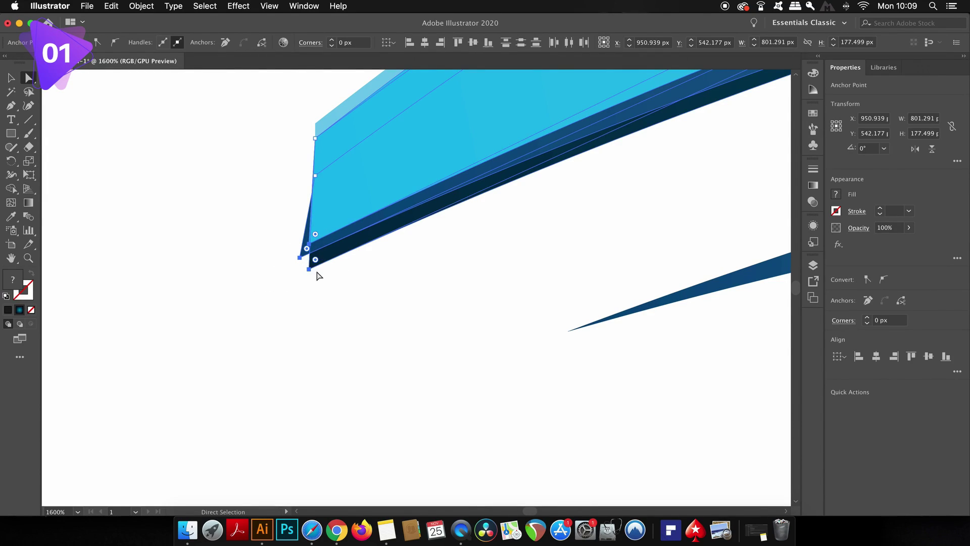
{"action": "left_click", "coordinate": [142, 5]}
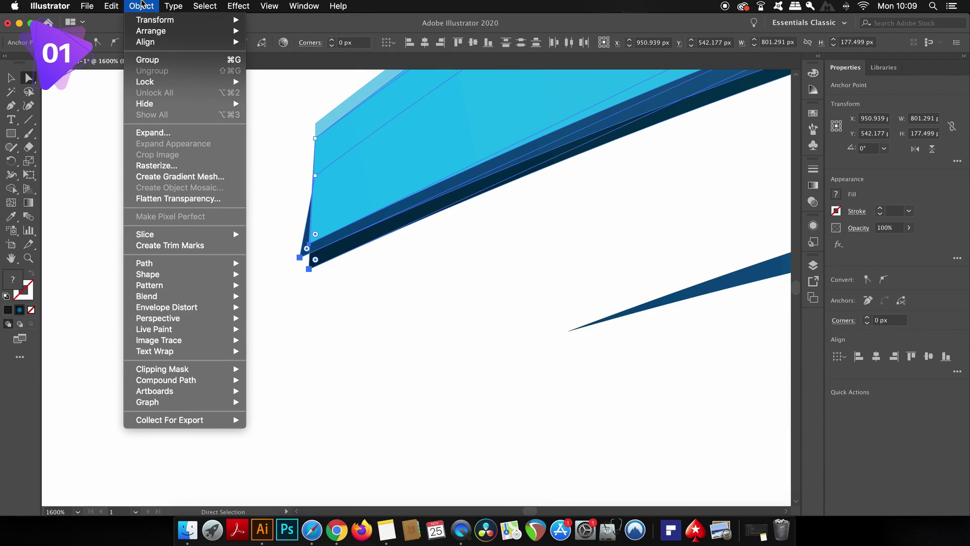
{"action": "mouse_move", "coordinate": [185, 263]}
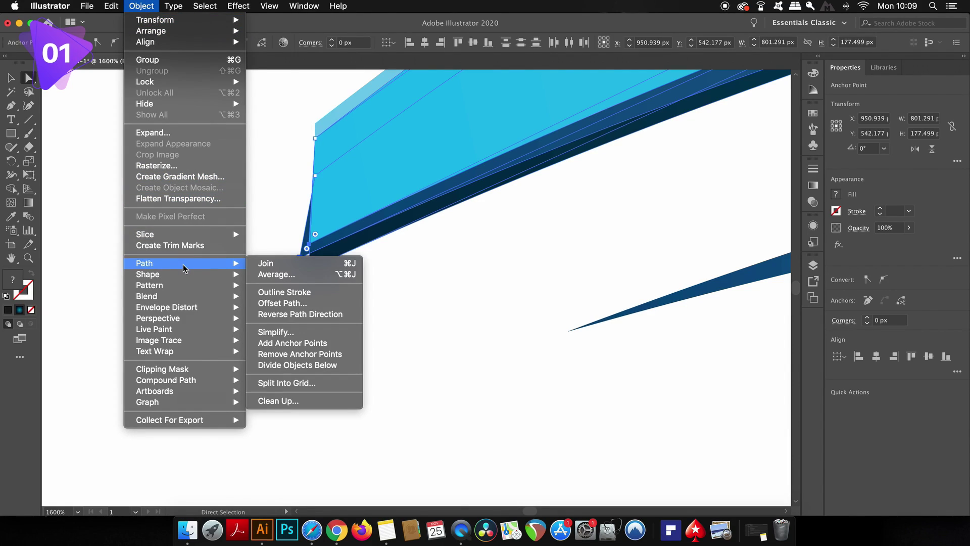
{"action": "left_click", "coordinate": [334, 277]}
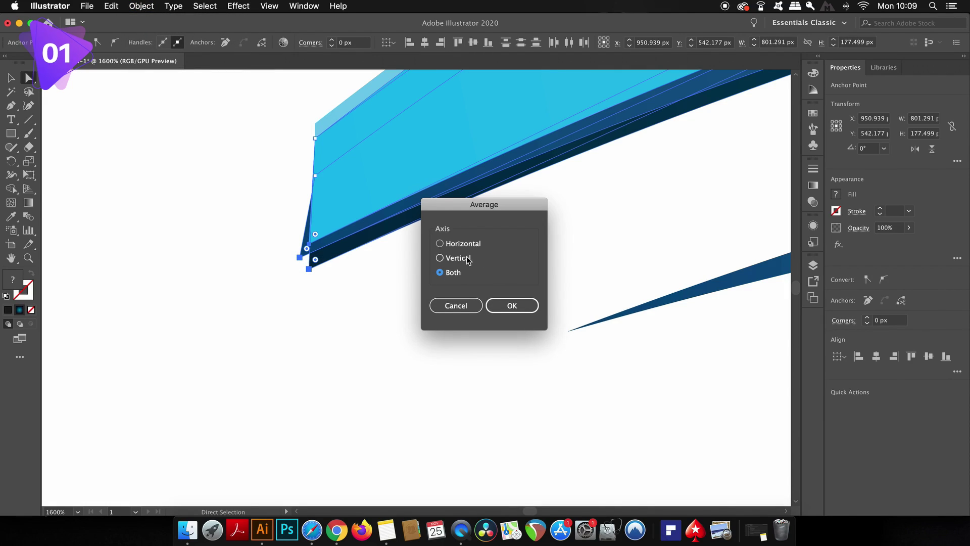
{"action": "left_click", "coordinate": [512, 305]}
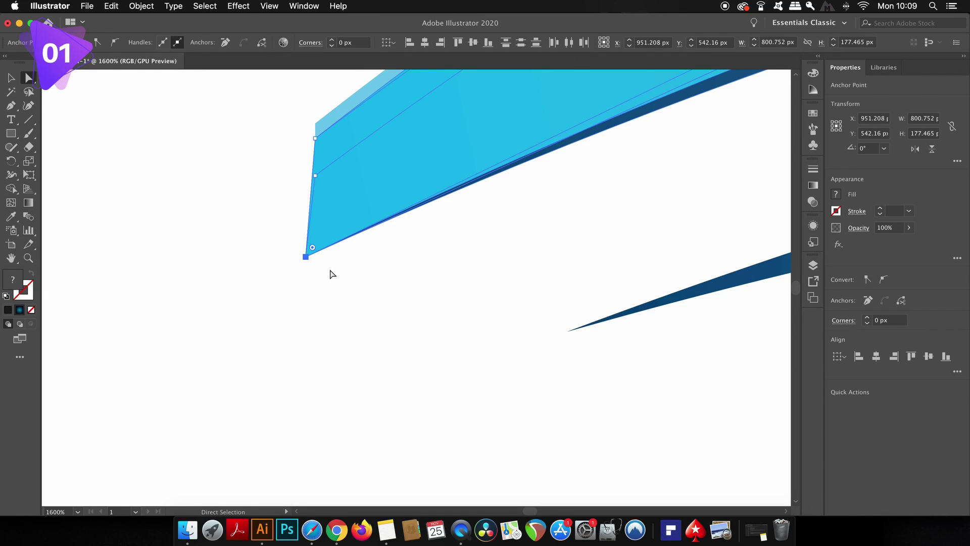
{"action": "left_click", "coordinate": [331, 274]}
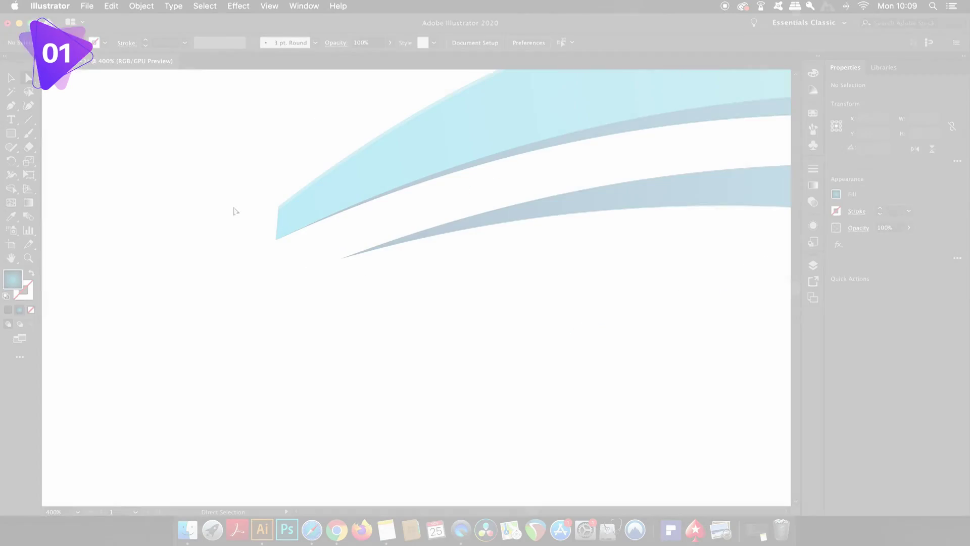
Step: Average the upper band's left-edge anchors on both axes into one sharp point
{"action": "scroll", "coordinate": [233, 208], "scroll_direction": "up", "scroll_amount": 4}
{"action": "left_click_drag", "start_coordinate": [279, 172], "coordinate": [433, 374]}
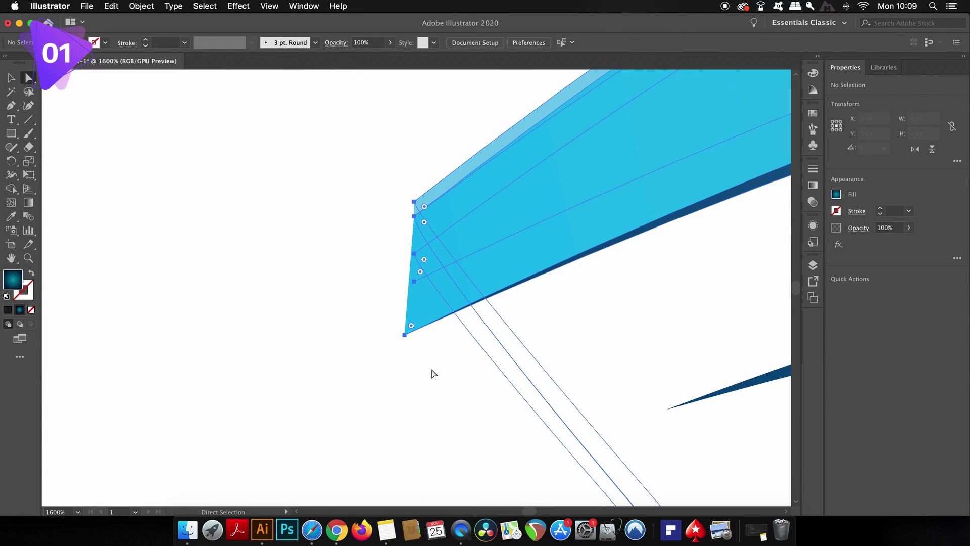
{"action": "scroll", "coordinate": [377, 247], "scroll_direction": "down", "scroll_amount": 4}
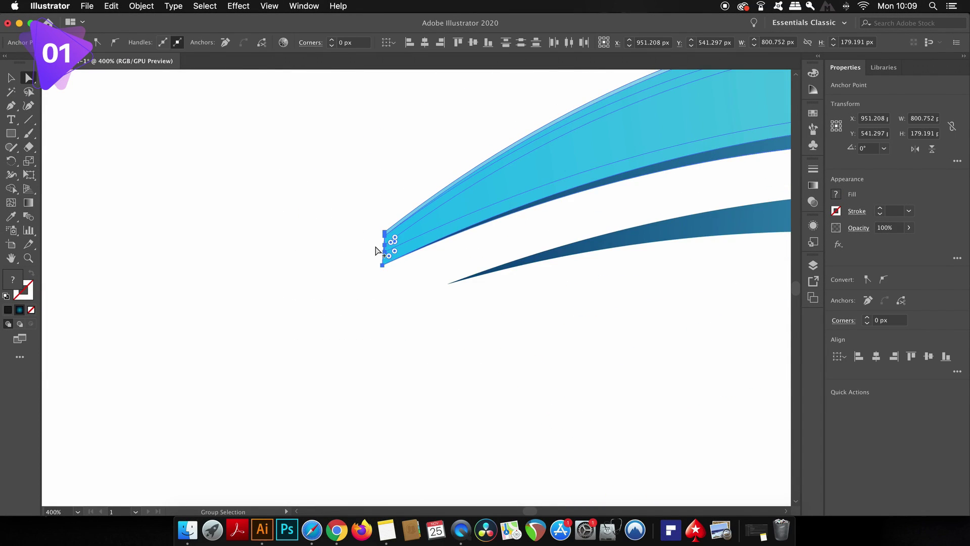
{"action": "scroll", "coordinate": [364, 237], "scroll_direction": "up", "scroll_amount": 3}
{"action": "scroll", "coordinate": [293, 177], "scroll_direction": "down", "scroll_amount": 2}
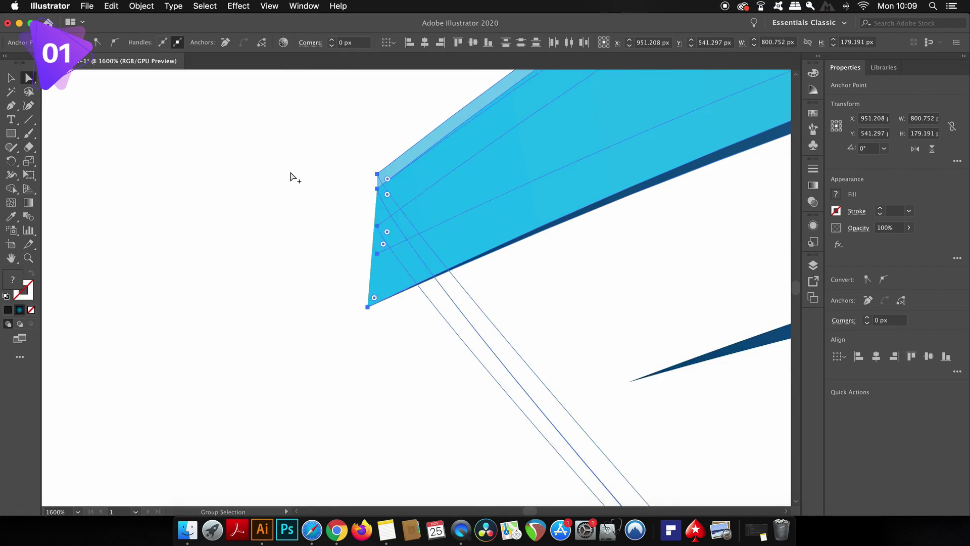
{"action": "left_click", "coordinate": [163, 5]}
{"action": "mouse_move", "coordinate": [142, 6]}
{"action": "mouse_move", "coordinate": [167, 263]}
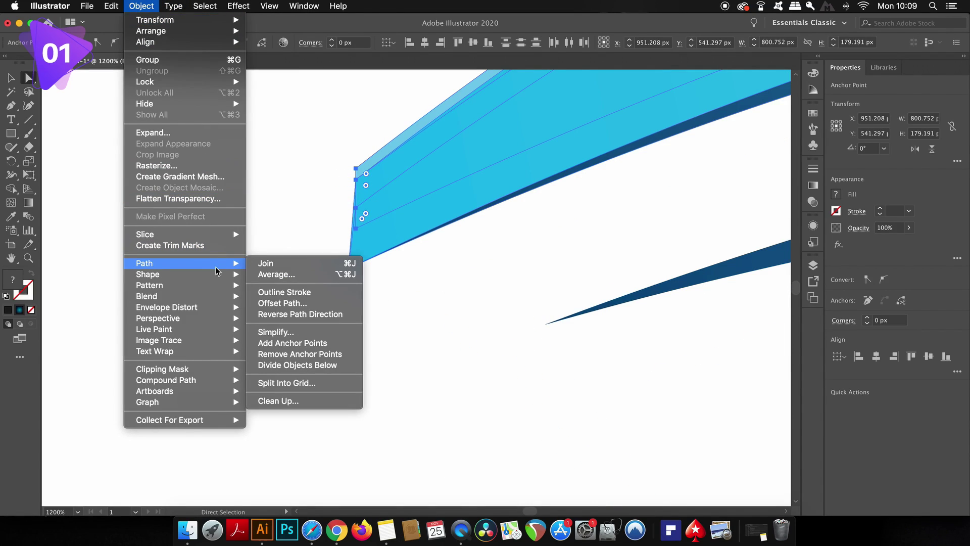
{"action": "left_click", "coordinate": [308, 279]}
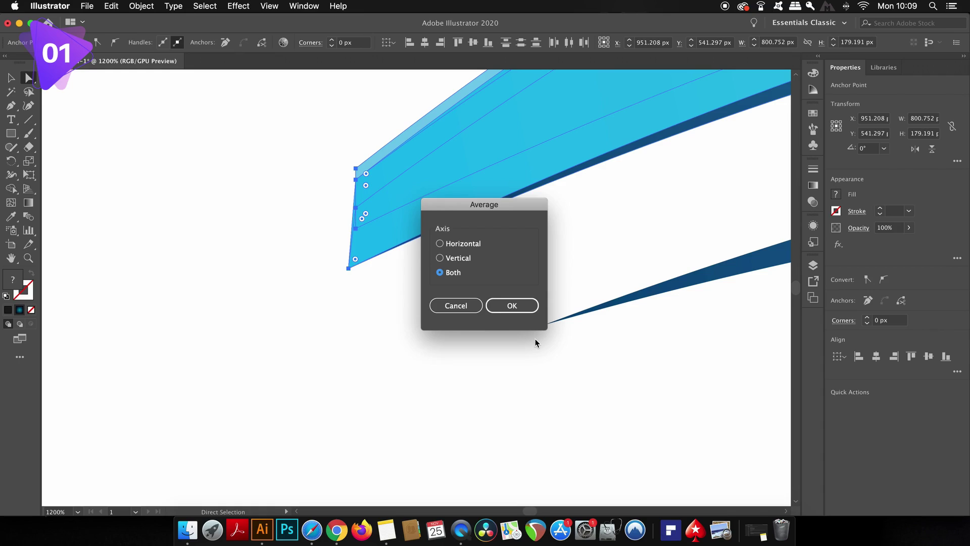
{"action": "left_click", "coordinate": [520, 310]}
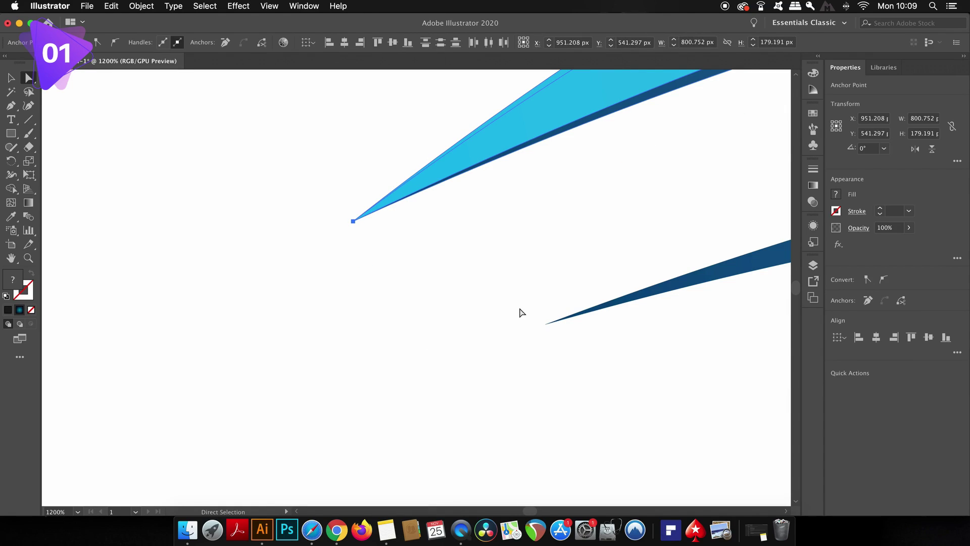
{"action": "left_click", "coordinate": [438, 293]}
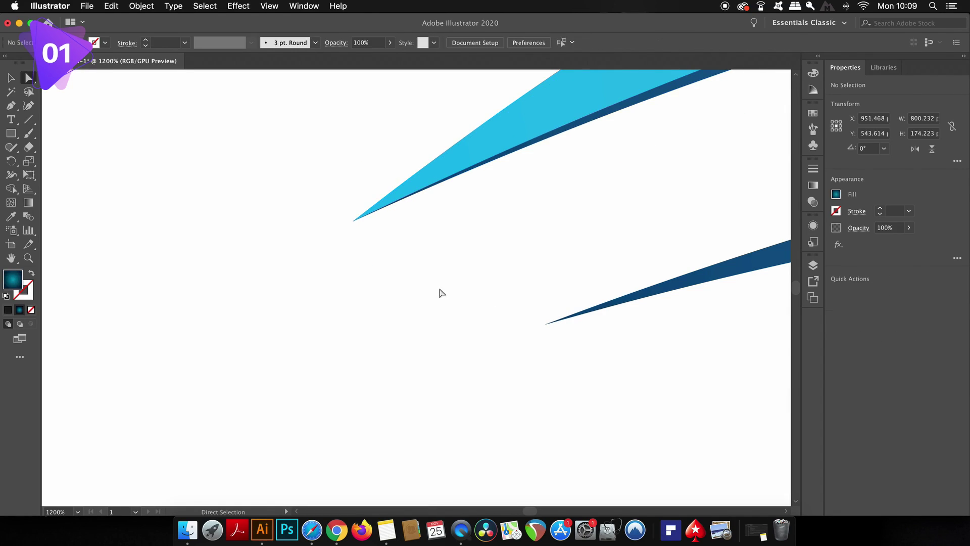
Step: Pan the view to show the whole wave logo
{"action": "scroll", "coordinate": [438, 292], "scroll_direction": "down", "scroll_amount": 10}
{"action": "scroll", "coordinate": [457, 289], "scroll_direction": "right", "scroll_amount": 6}
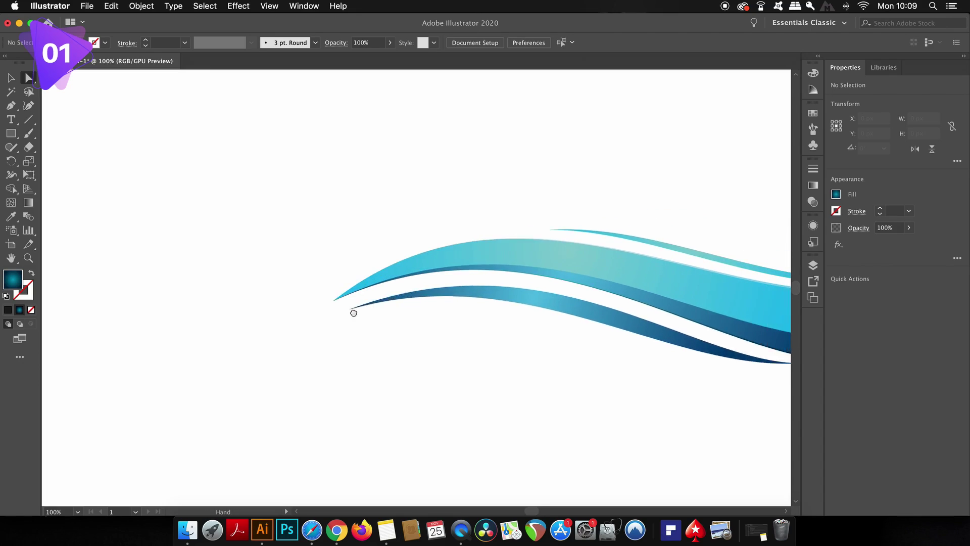
{"action": "scroll", "coordinate": [324, 297], "scroll_direction": "right", "scroll_amount": 2}
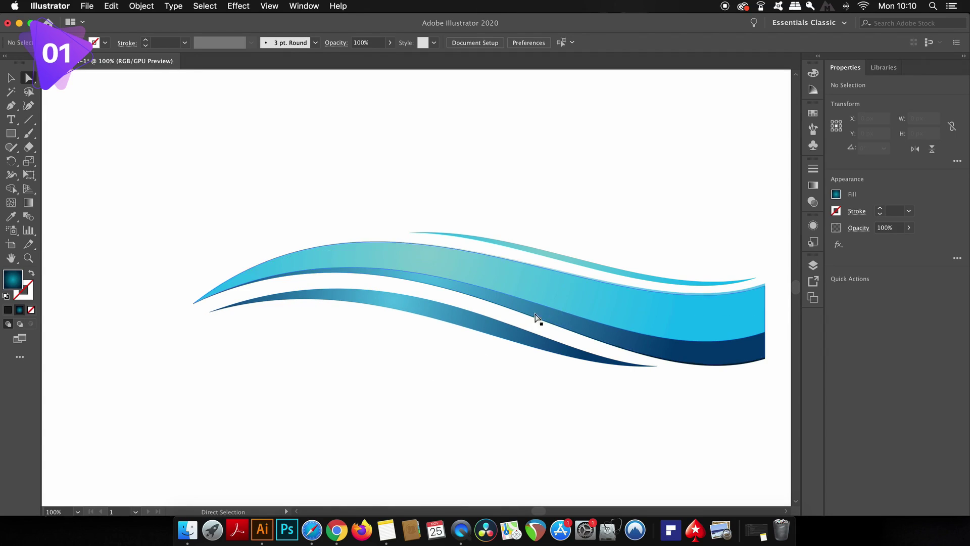
{"action": "left_click_drag", "start_coordinate": [596, 336], "coordinate": [504, 322]}
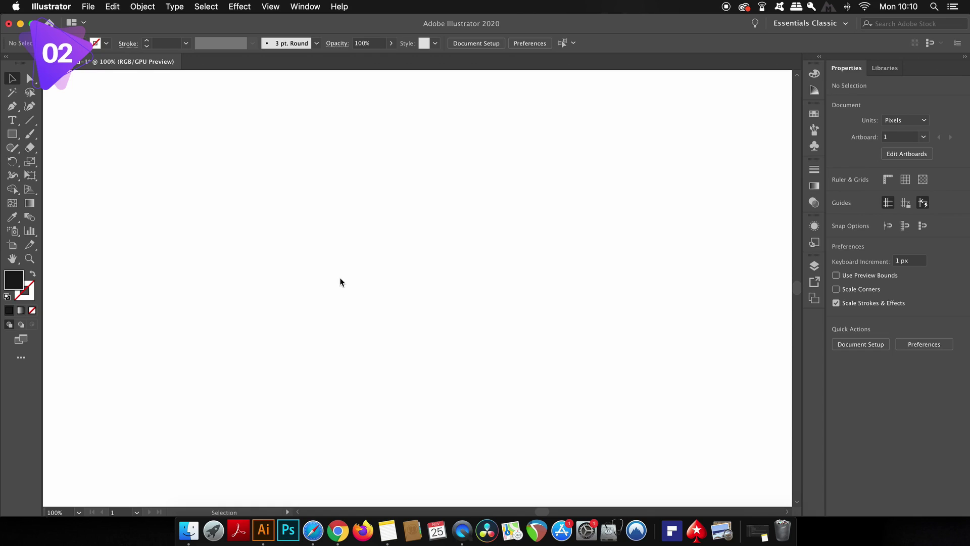
Step: Draw a square on the artboard and fill it with the blob pattern swatch
{"action": "key", "text": "m"}
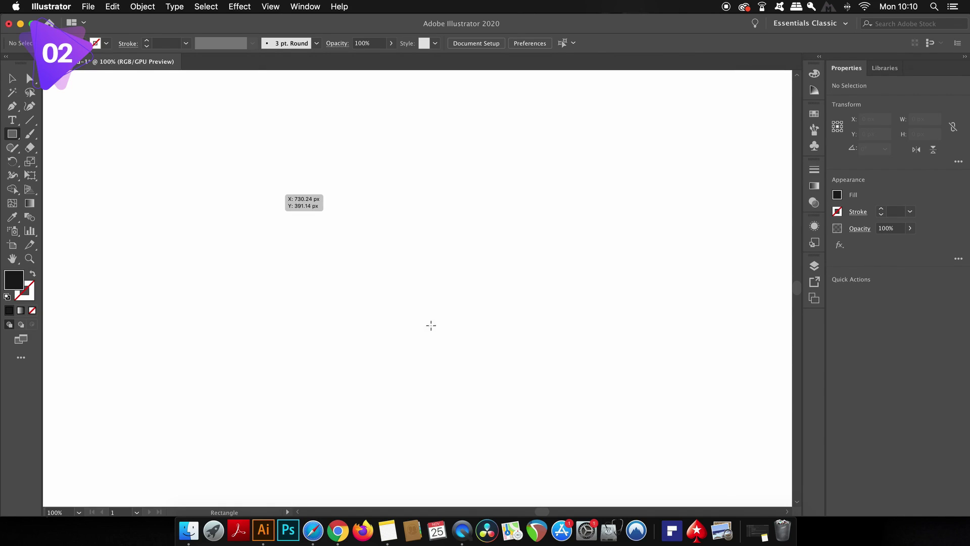
{"action": "left_click_drag", "start_coordinate": [281, 166], "coordinate": [471, 356]}
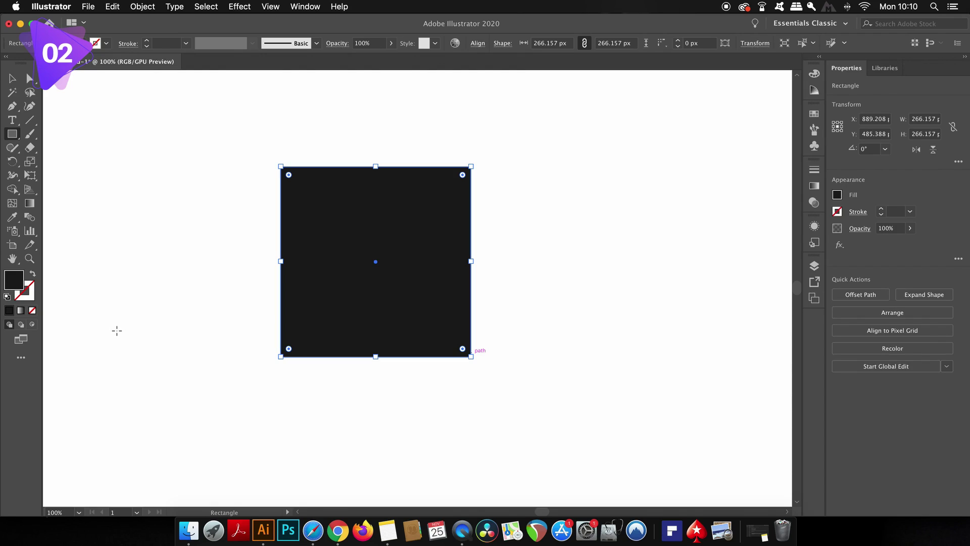
{"action": "left_click", "coordinate": [338, 6]}
{"action": "mouse_move", "coordinate": [305, 6]}
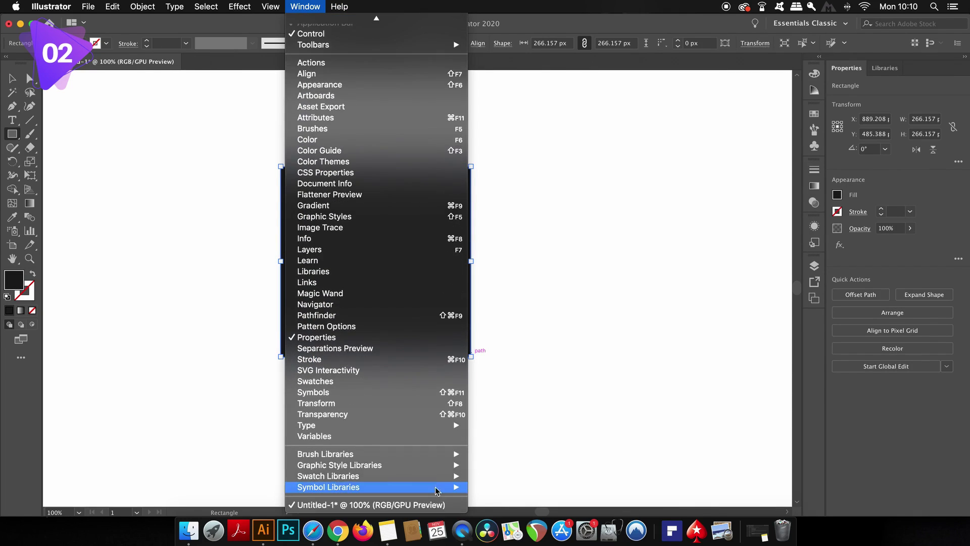
{"action": "left_click", "coordinate": [429, 384]}
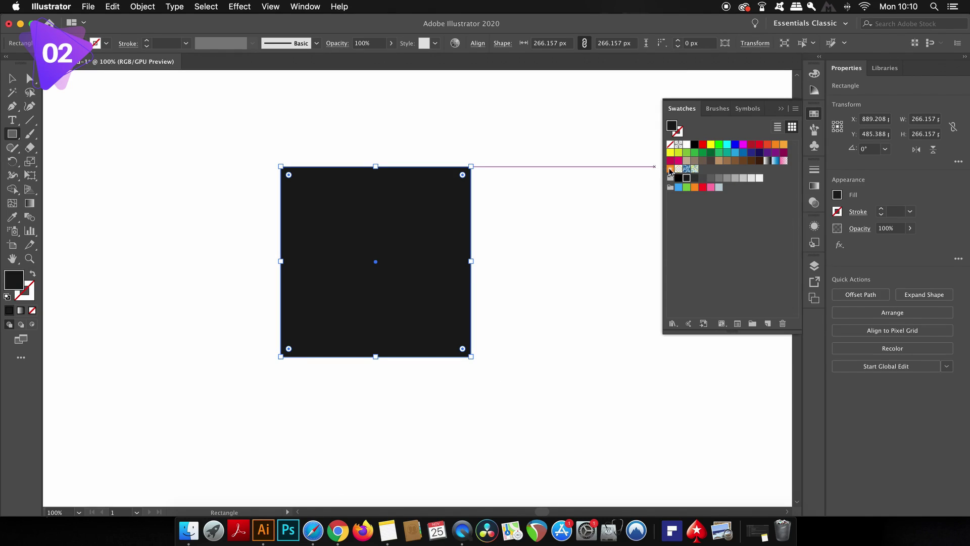
{"action": "left_click", "coordinate": [694, 169]}
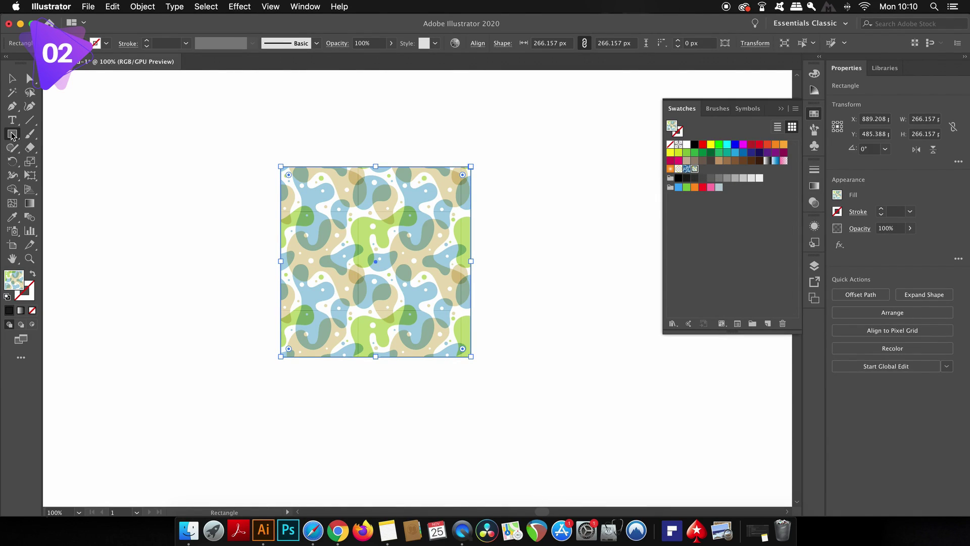
Step: Rotate the pattern square about 29° with its bounding box, then undo the rotation
{"action": "left_click", "coordinate": [12, 78]}
{"action": "left_click", "coordinate": [514, 428]}
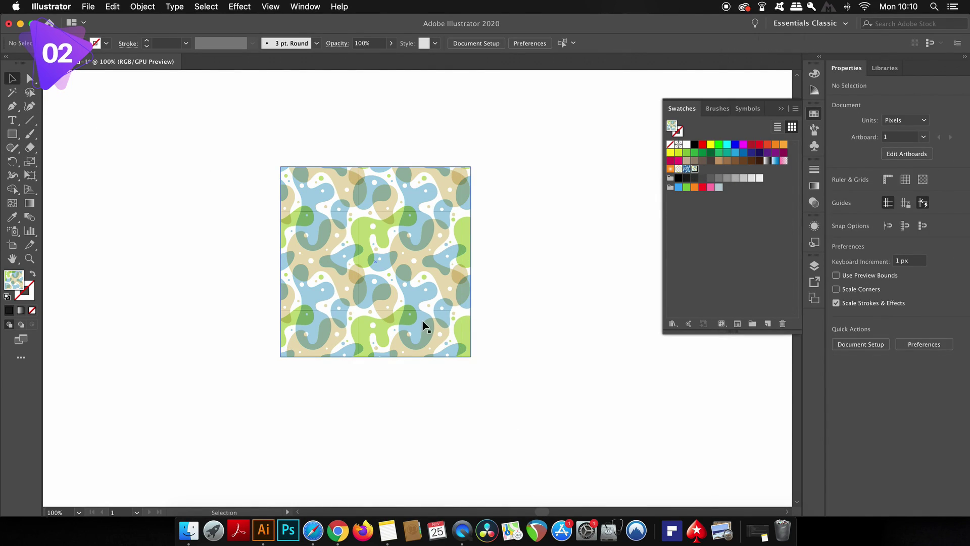
{"action": "left_click", "coordinate": [423, 320]}
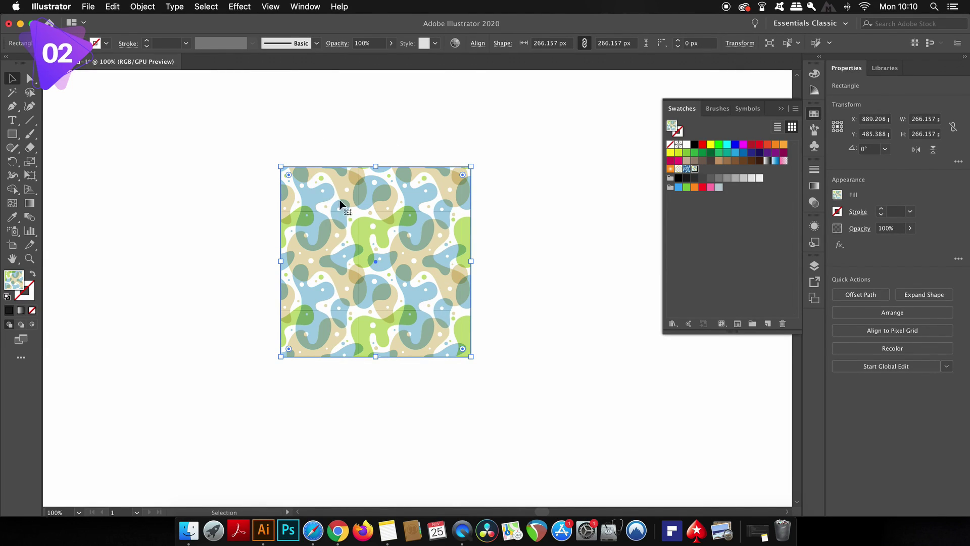
{"action": "left_click_drag", "start_coordinate": [474, 361], "coordinate": [517, 303]}
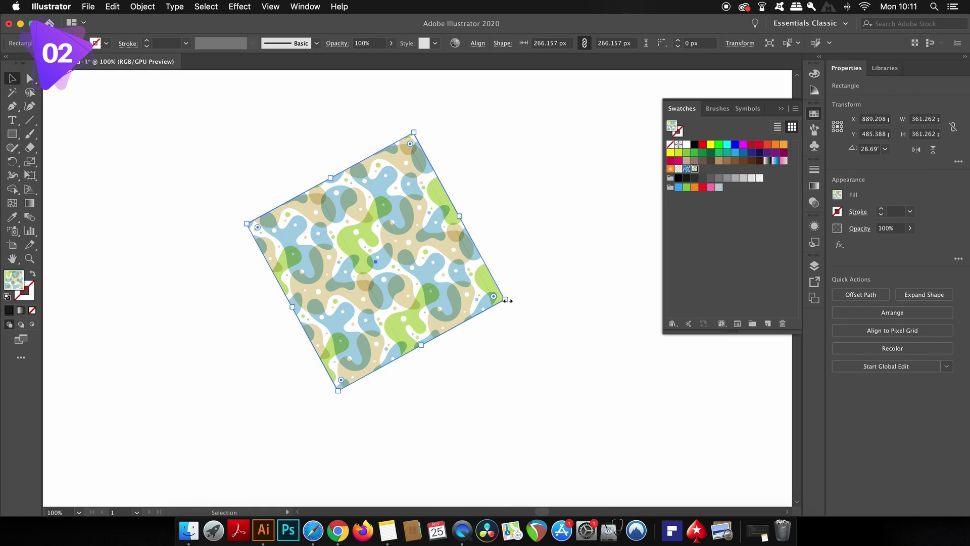
{"action": "key", "text": "super+z"}
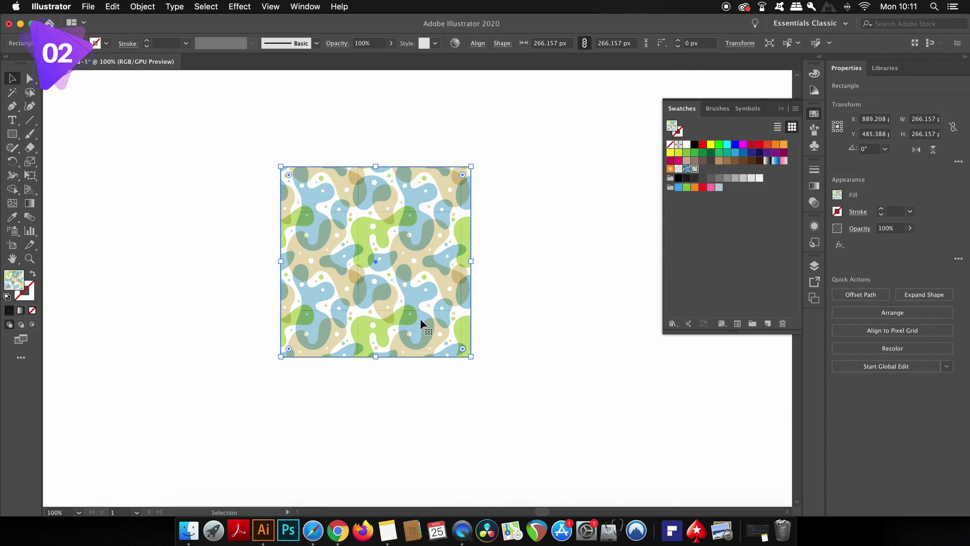
Step: Rotate only the square's pattern fill by 206°, with Transform Objects unchecked
{"action": "left_click", "coordinate": [156, 7]}
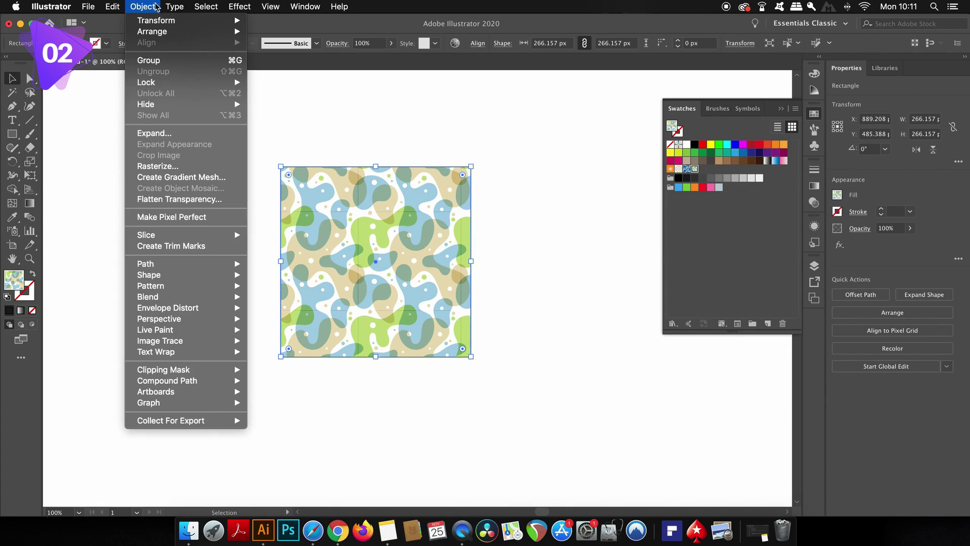
{"action": "mouse_move", "coordinate": [156, 19]}
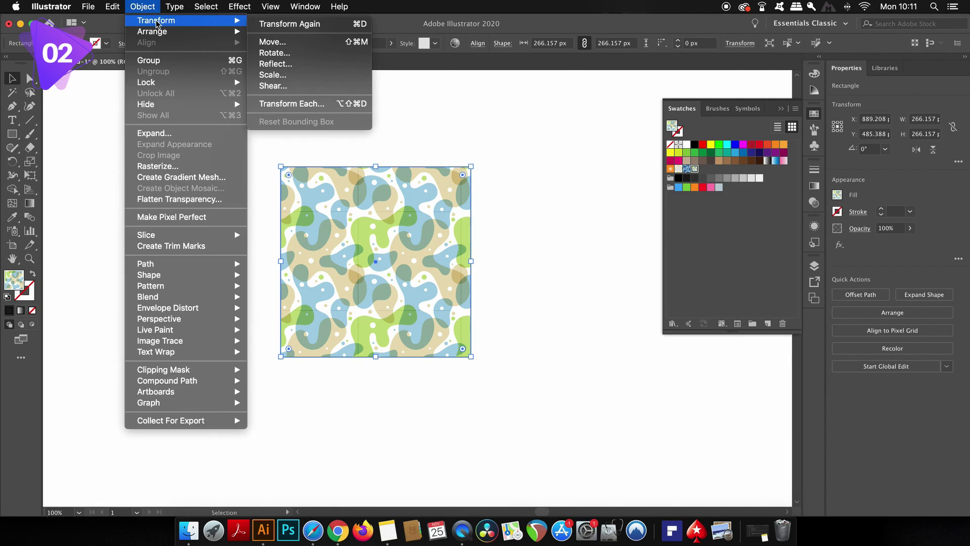
{"action": "left_click", "coordinate": [305, 56]}
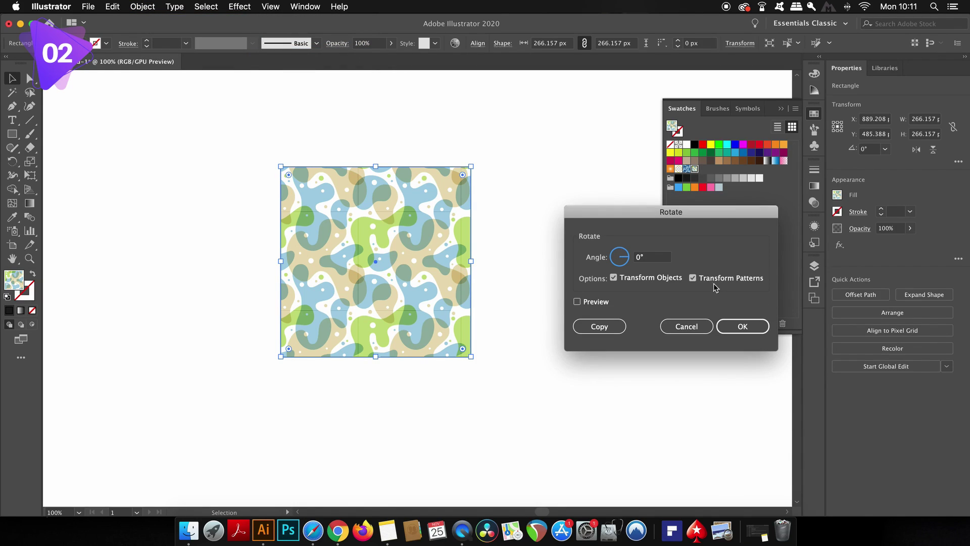
{"action": "left_click", "coordinate": [613, 277]}
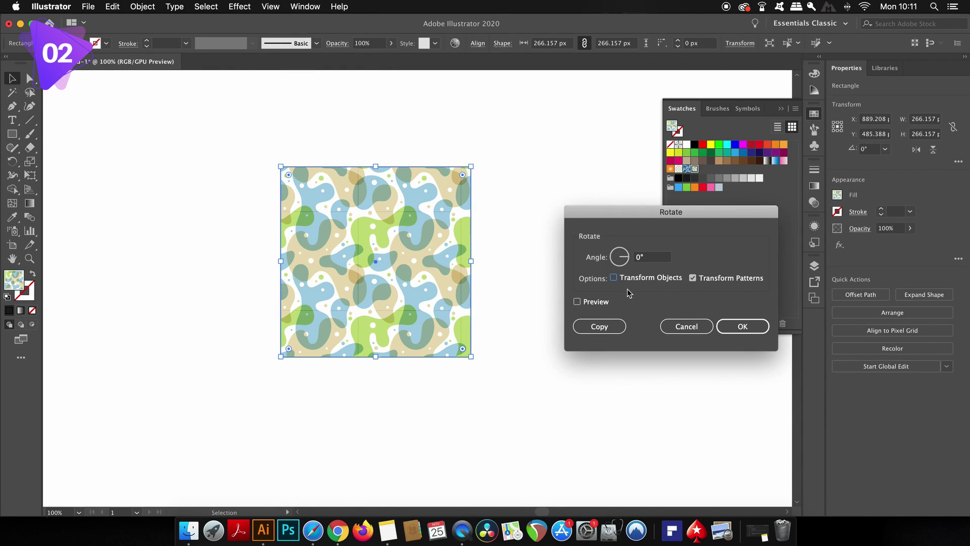
{"action": "left_click", "coordinate": [602, 304]}
{"action": "left_click", "coordinate": [629, 260]}
{"action": "mouse_move", "coordinate": [630, 259]}
{"action": "left_mouse_down"}
{"action": "mouse_move", "coordinate": [626, 249]}
{"action": "mouse_move", "coordinate": [611, 262]}
{"action": "left_mouse_up"}
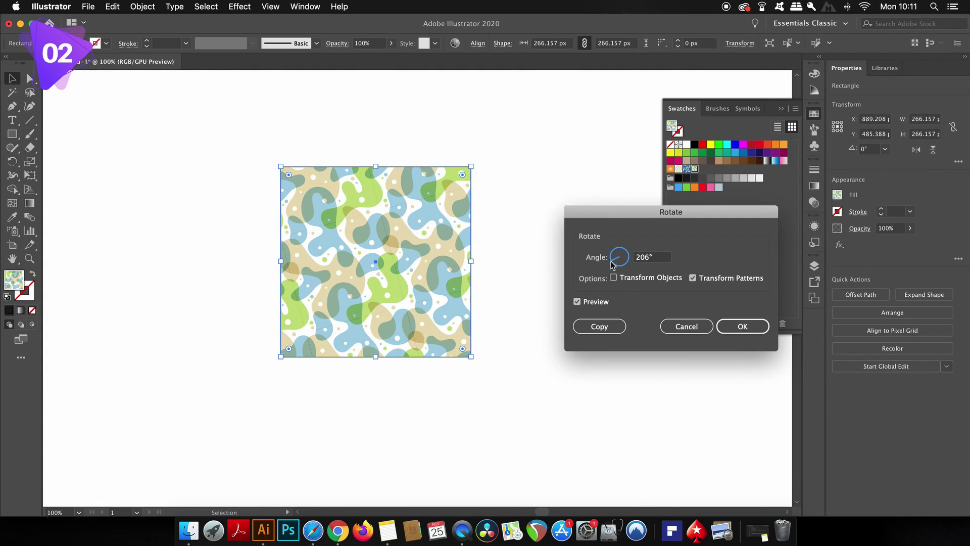
{"action": "left_click", "coordinate": [757, 331]}
{"action": "left_click", "coordinate": [547, 316]}
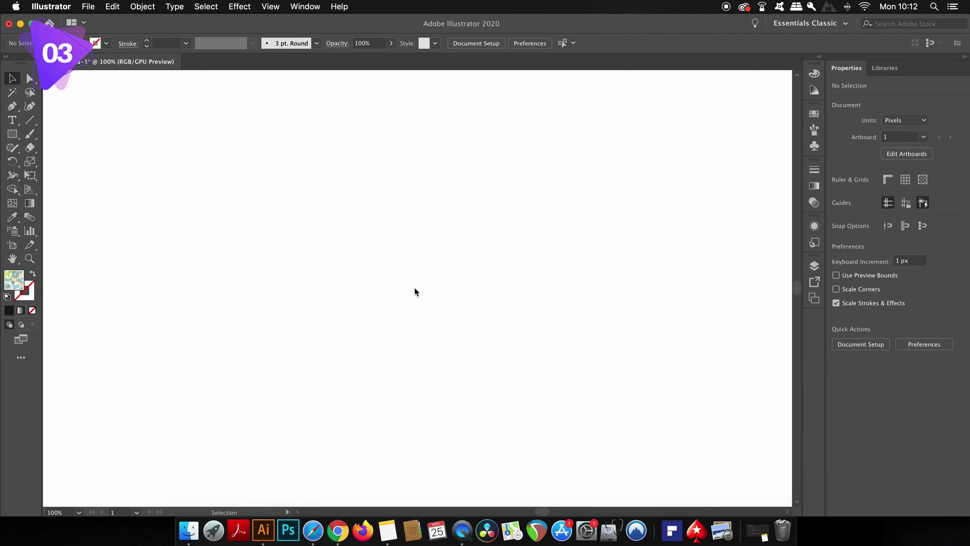
Step: In Type preferences, set Number of Recent Fonts to 5
{"action": "left_click", "coordinate": [88, 6]}
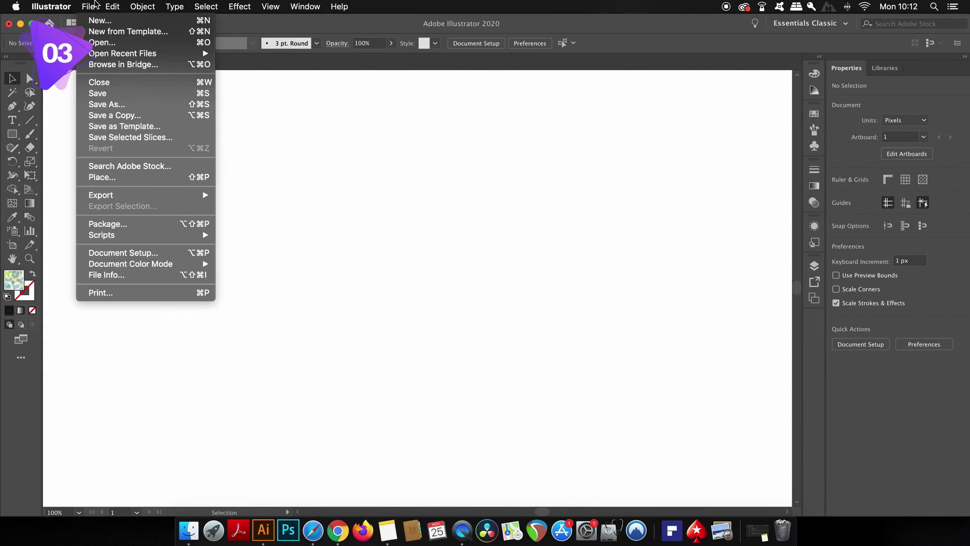
{"action": "mouse_move", "coordinate": [51, 6]}
{"action": "mouse_move", "coordinate": [75, 37]}
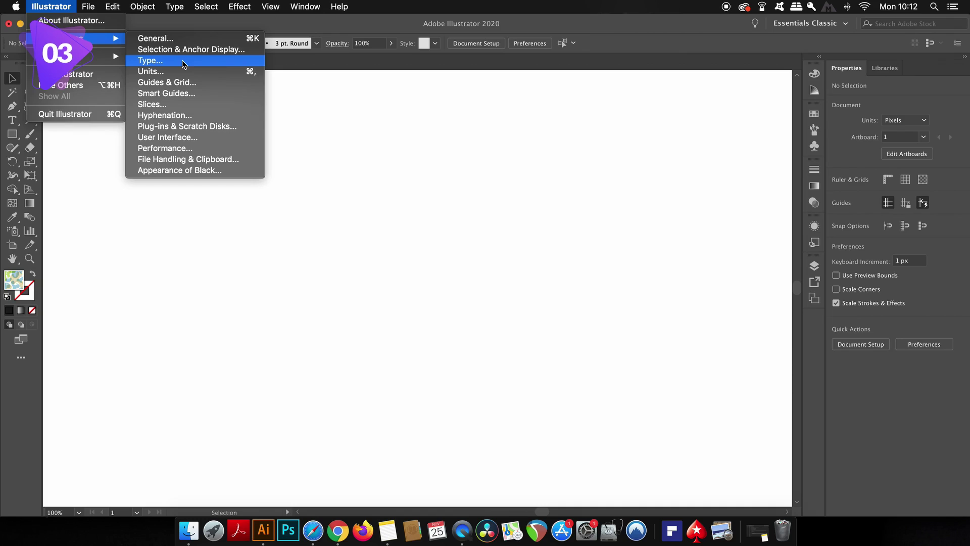
{"action": "left_click", "coordinate": [351, 149]}
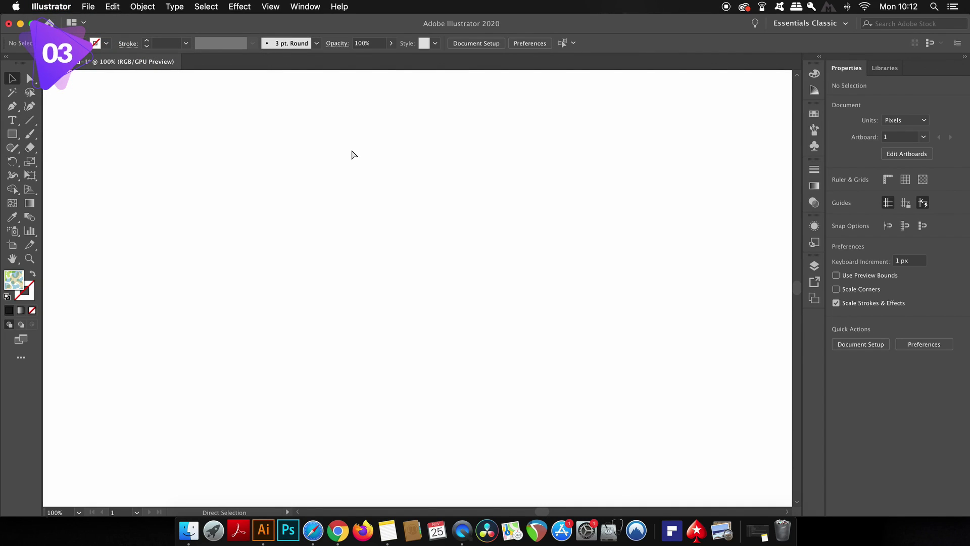
{"action": "key", "text": "super+k"}
{"action": "left_click", "coordinate": [309, 124]}
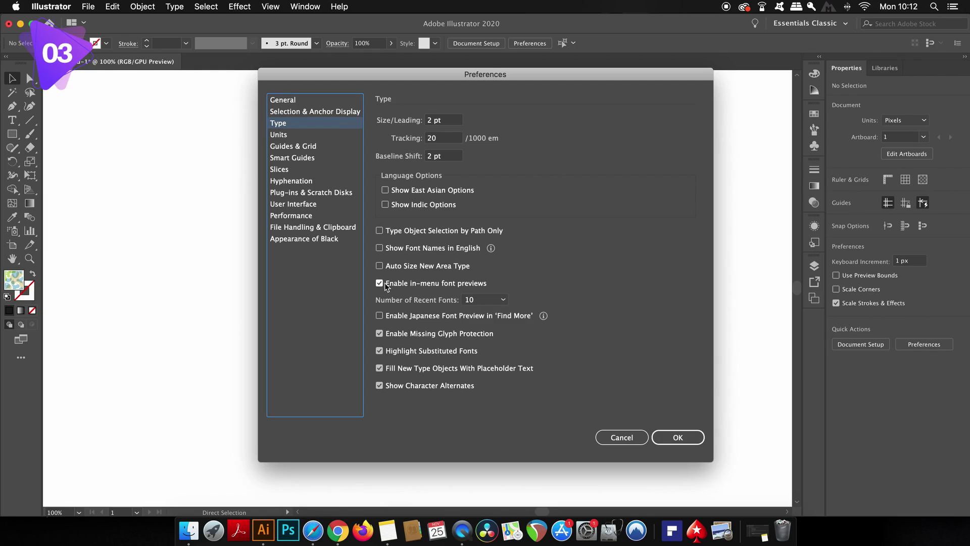
{"action": "left_click", "coordinate": [484, 299]}
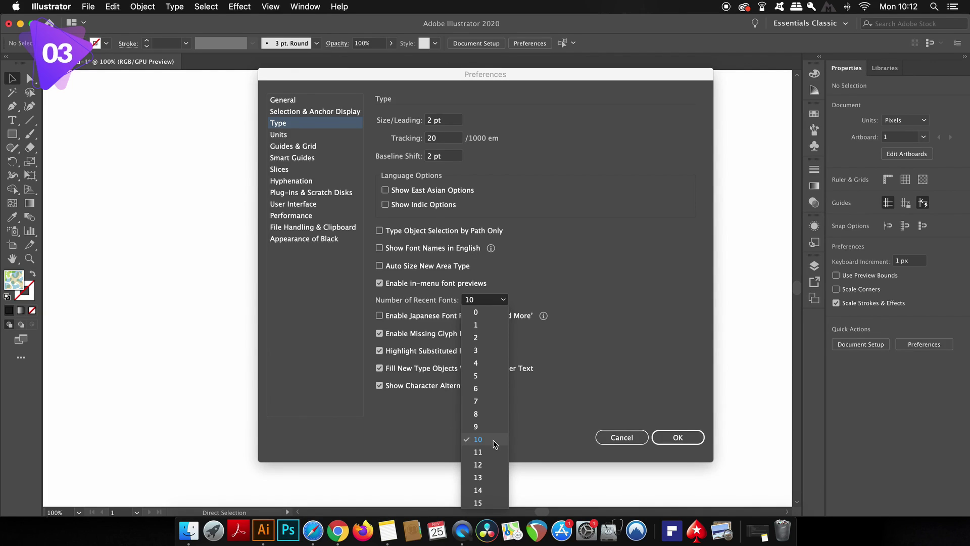
{"action": "left_click", "coordinate": [492, 377]}
{"action": "left_click", "coordinate": [677, 437]}
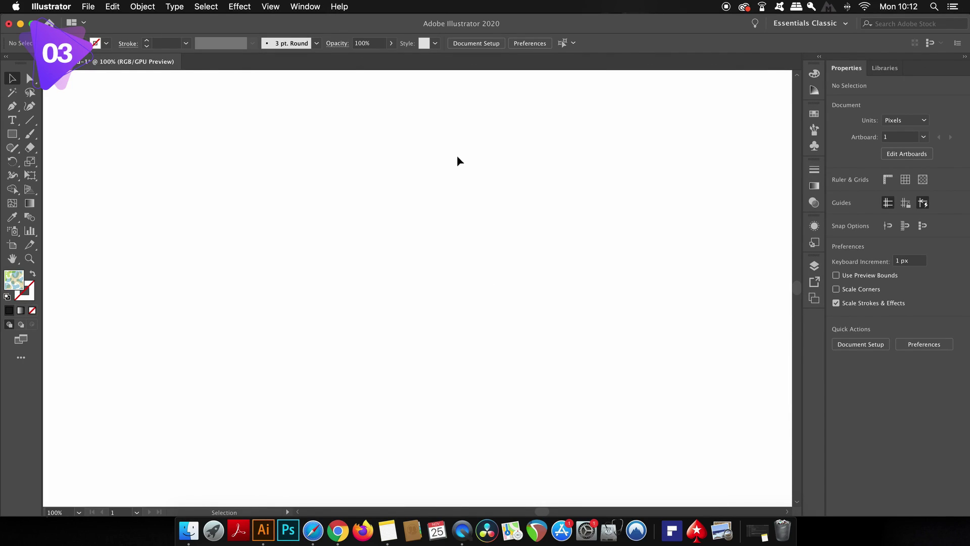
Step: Pick Aileron from the Character panel's font family list with nothing selected
{"action": "key", "text": "super+t"}
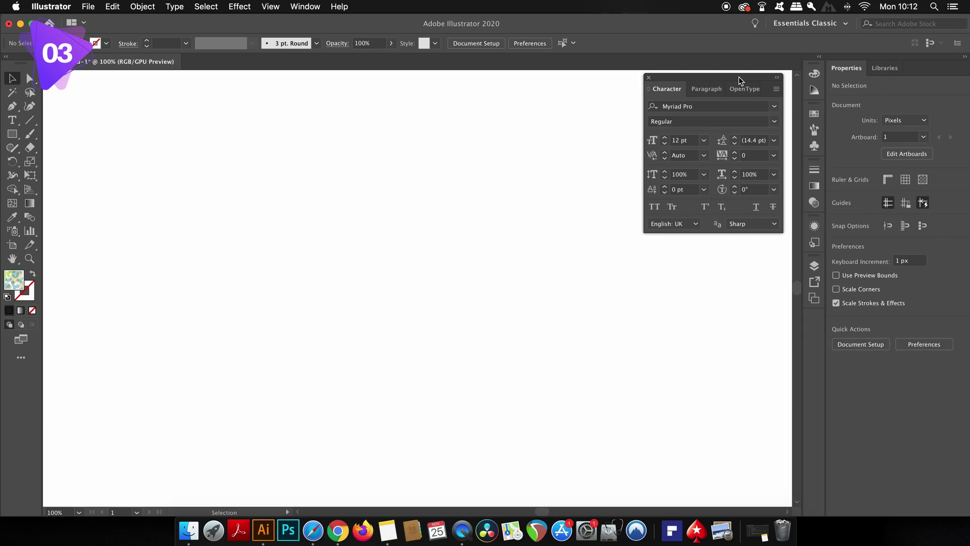
{"action": "left_click_drag", "start_coordinate": [736, 80], "coordinate": [522, 137]}
{"action": "left_click", "coordinate": [556, 163]}
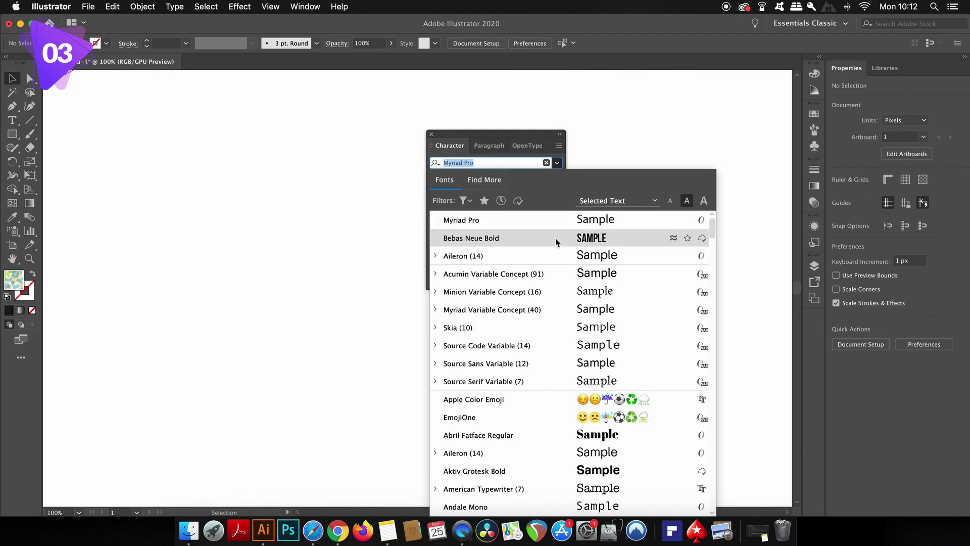
{"action": "left_click", "coordinate": [535, 258]}
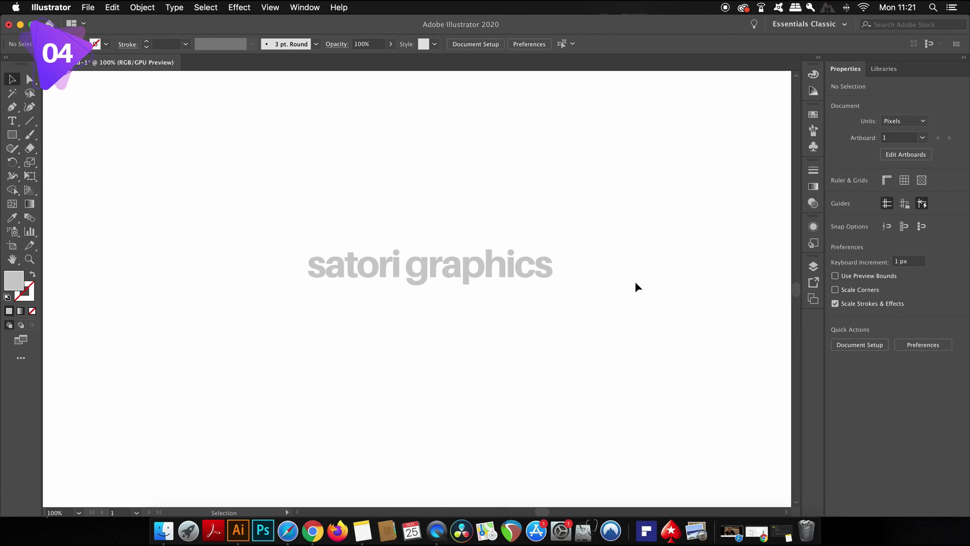
Step: Try wider and tighter tracking on the satori graphics text, settling at -25
{"action": "left_click", "coordinate": [509, 260]}
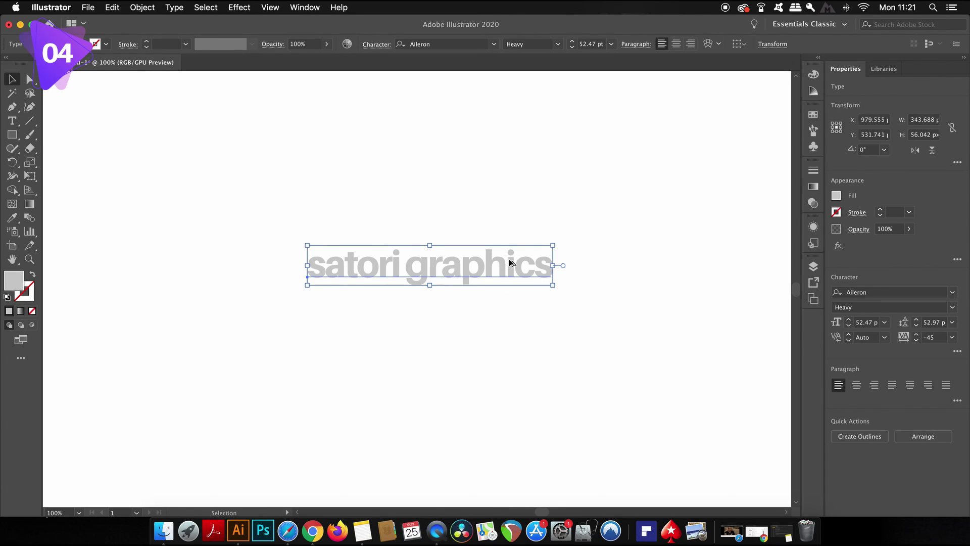
{"action": "key", "text": "alt+Right"}
{"action": "key", "text": "alt+Right"}
{"action": "key", "text": "alt+Right"}
{"action": "key", "text": "alt+Right"}
{"action": "key", "text": "alt+Right"}
{"action": "key", "text": "alt+Right"}
{"action": "key", "text": "alt+Right"}
{"action": "key", "text": "alt+Right"}
{"action": "key", "text": "alt+Right"}
{"action": "key", "text": "alt+Right"}
{"action": "key", "text": "alt+Right"}
{"action": "key", "text": "alt+Right"}
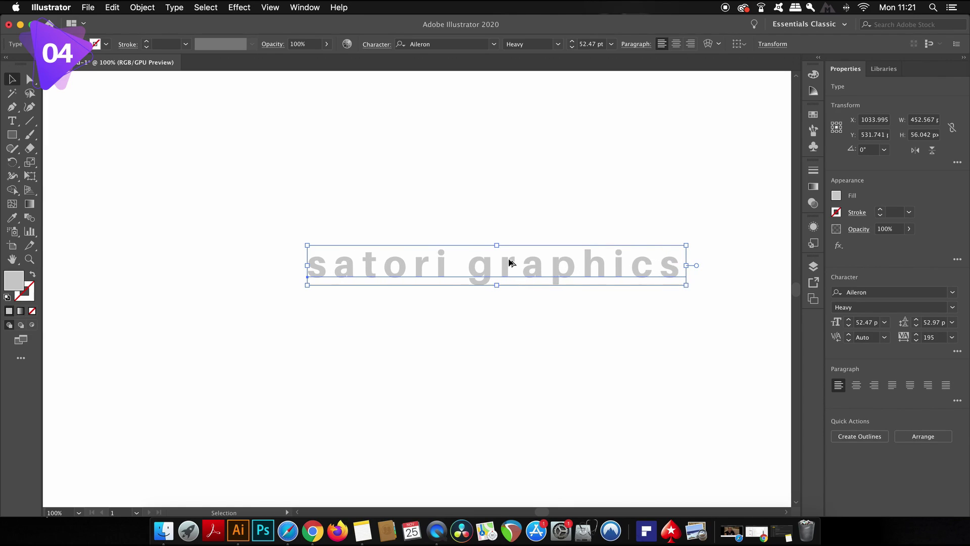
{"action": "key", "text": "alt+Left"}
{"action": "key", "text": "alt+Left"}
{"action": "key", "text": "alt+Left"}
{"action": "key", "text": "alt+Left"}
{"action": "key", "text": "alt+Left"}
{"action": "key", "text": "alt+Left"}
{"action": "key", "text": "alt+Left"}
{"action": "key", "text": "alt+Left"}
{"action": "key", "text": "alt+Left"}
{"action": "key", "text": "alt+Left"}
{"action": "key", "text": "alt+Left"}
{"action": "key", "text": "alt+Left"}
{"action": "key", "text": "alt+Left"}
{"action": "key", "text": "alt+Left"}
{"action": "key", "text": "alt+Left"}
{"action": "key", "text": "alt+Left"}
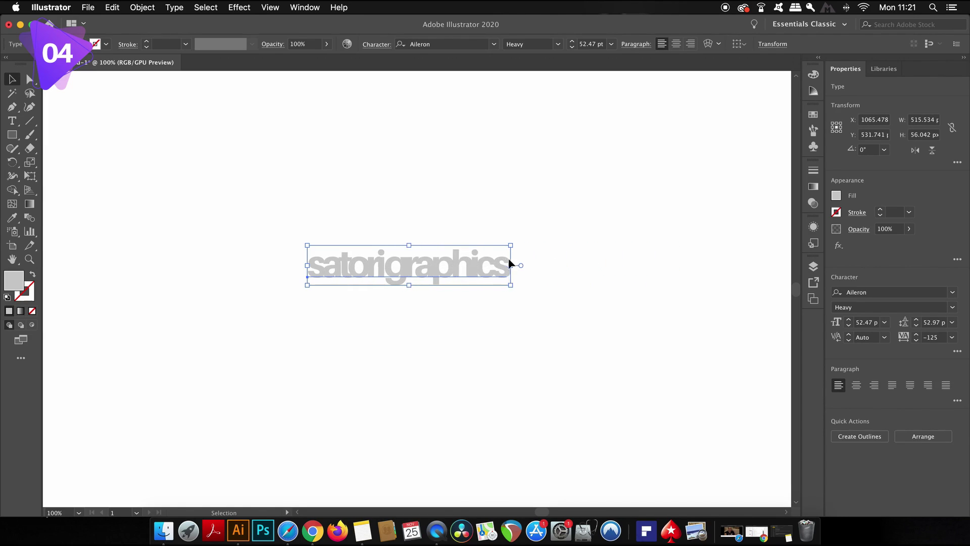
{"action": "key", "text": "alt+Left"}
{"action": "key", "text": "alt+Left"}
{"action": "key", "text": "alt+Left"}
{"action": "key", "text": "alt+Right"}
{"action": "key", "text": "alt+Right"}
{"action": "key", "text": "alt+Right"}
{"action": "key", "text": "alt+Right"}
{"action": "key", "text": "alt+Right"}
{"action": "key", "text": "alt+Right"}
{"action": "key", "text": "alt+Right"}
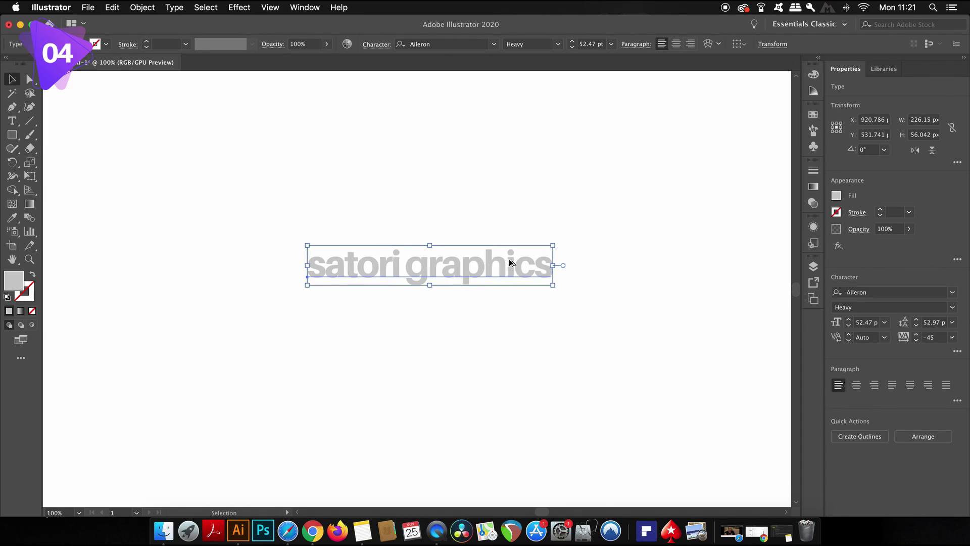
{"action": "key", "text": "alt+Right"}
{"action": "key", "text": "alt+Right"}
{"action": "key", "text": "alt+Right"}
{"action": "key", "text": "alt+Right"}
{"action": "key", "text": "alt+Right"}
{"action": "key", "text": "alt+Right"}
{"action": "key", "text": "alt+Right"}
{"action": "key", "text": "alt+Right"}
{"action": "key", "text": "alt+Left"}
{"action": "key", "text": "alt+Left"}
{"action": "key", "text": "alt+Left"}
{"action": "key", "text": "alt+Left"}
{"action": "key", "text": "alt+Left"}
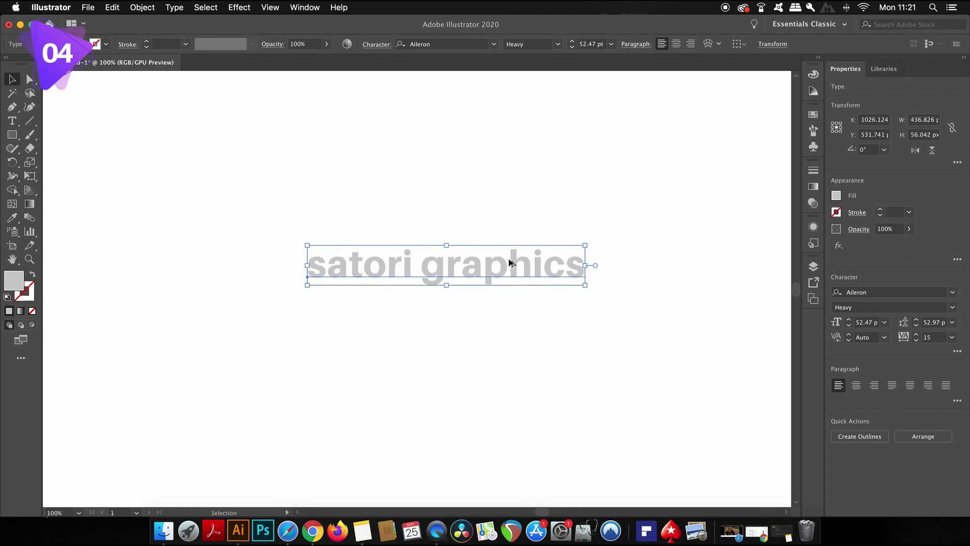
{"action": "key", "text": "alt+Left"}
{"action": "key", "text": "alt+Left"}
{"action": "key", "text": "alt+Right"}
{"action": "key", "text": "alt+Right"}
{"action": "key", "text": "alt+Left"}
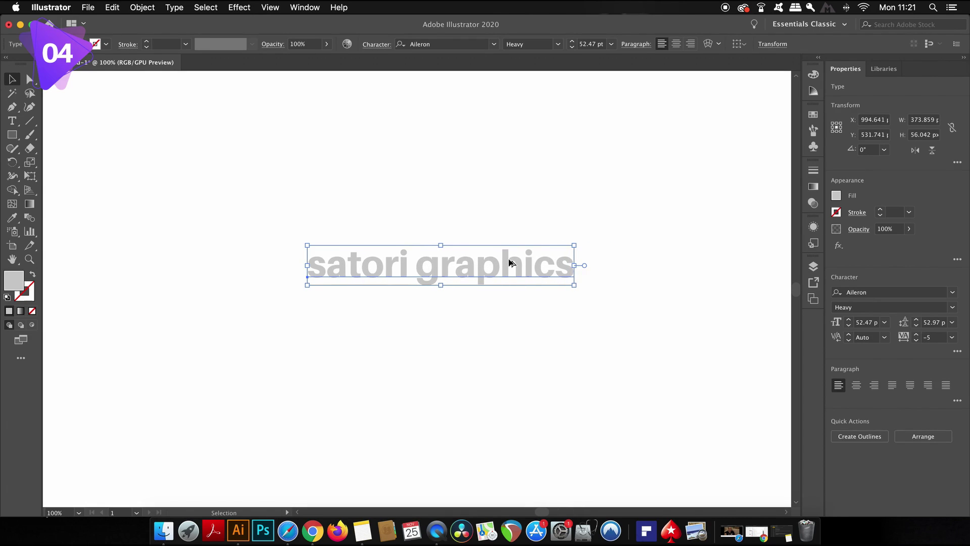
{"action": "key", "text": "alt+Left"}
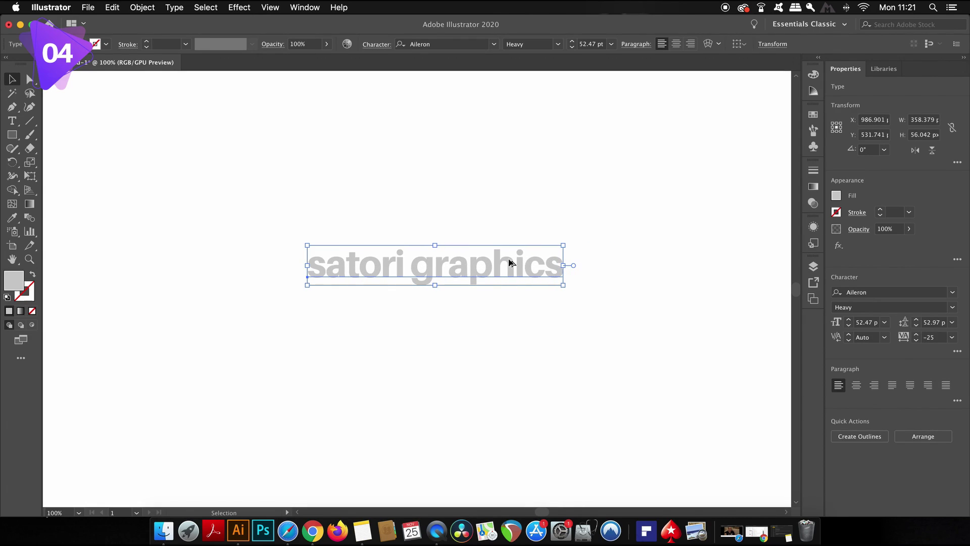
{"action": "left_click", "coordinate": [407, 199]}
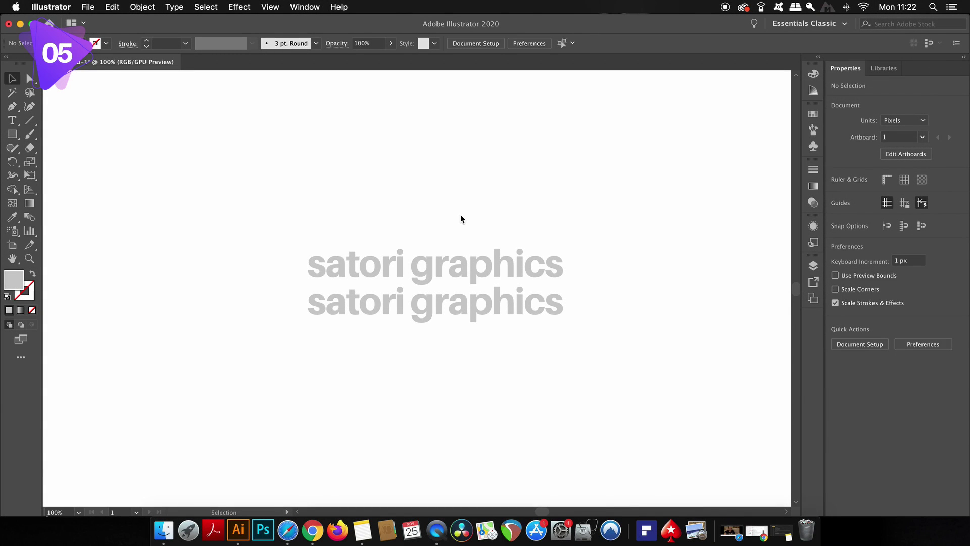
Step: Adjust the two-line satori graphics text's leading with Alt+arrow keys to 48.97 pt
{"action": "left_click", "coordinate": [531, 303]}
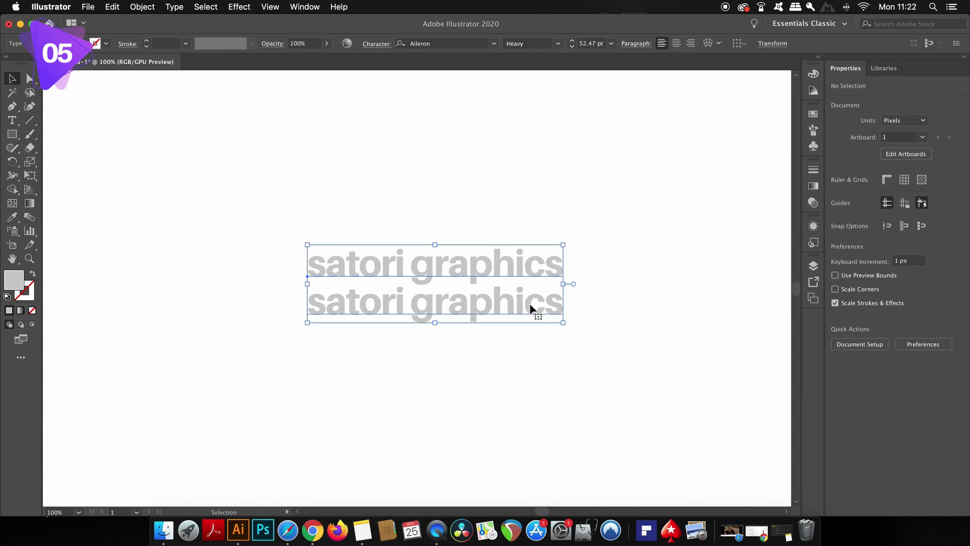
{"action": "key", "text": "alt+Down"}
{"action": "key", "text": "alt+Down"}
{"action": "key", "text": "alt+Down"}
{"action": "key", "text": "alt+Down"}
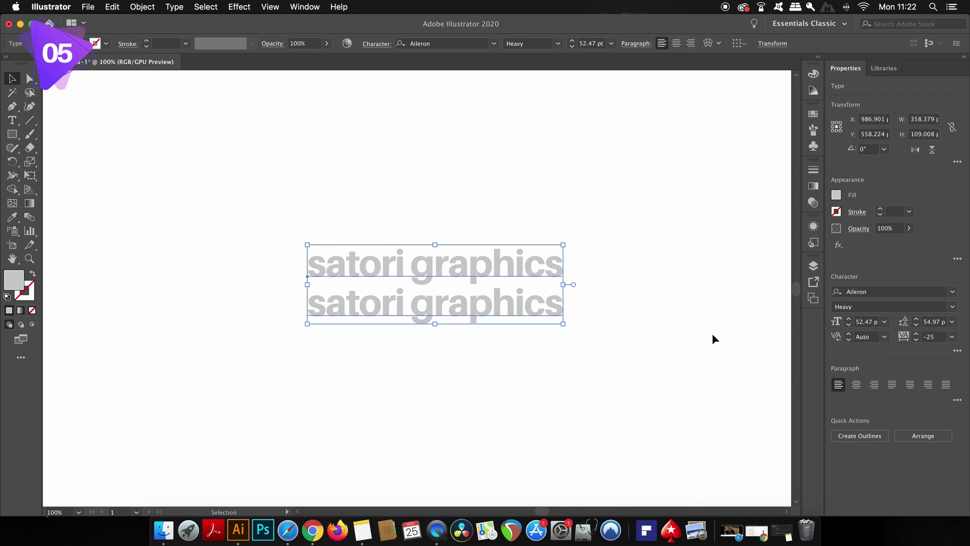
{"action": "key", "text": "alt+Up"}
{"action": "key", "text": "alt+Up"}
{"action": "key", "text": "alt+Up"}
{"action": "key", "text": "alt+Up"}
{"action": "key", "text": "alt+Up"}
{"action": "key", "text": "alt+Up"}
{"action": "key", "text": "alt+Up"}
{"action": "key", "text": "alt+Up"}
{"action": "key", "text": "alt+Up"}
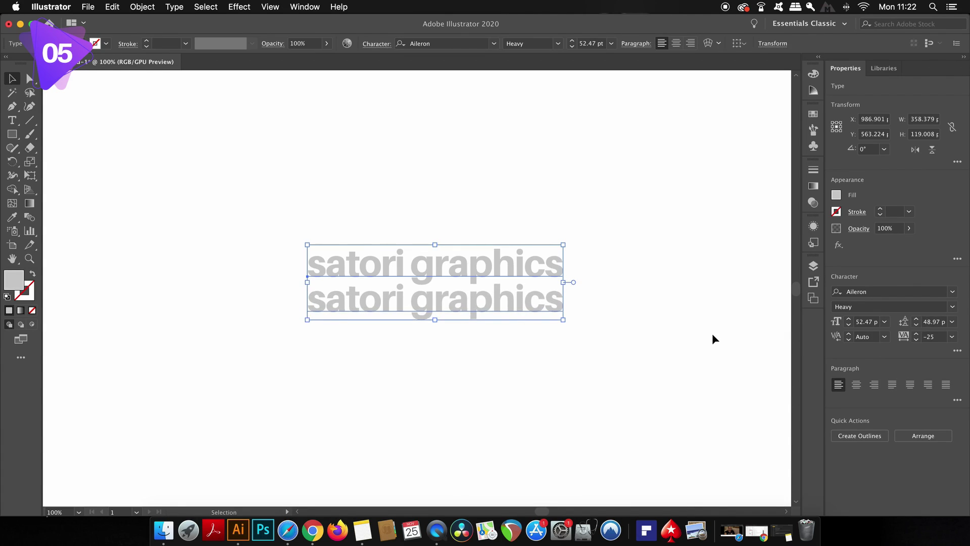
{"action": "key", "text": "alt+Down"}
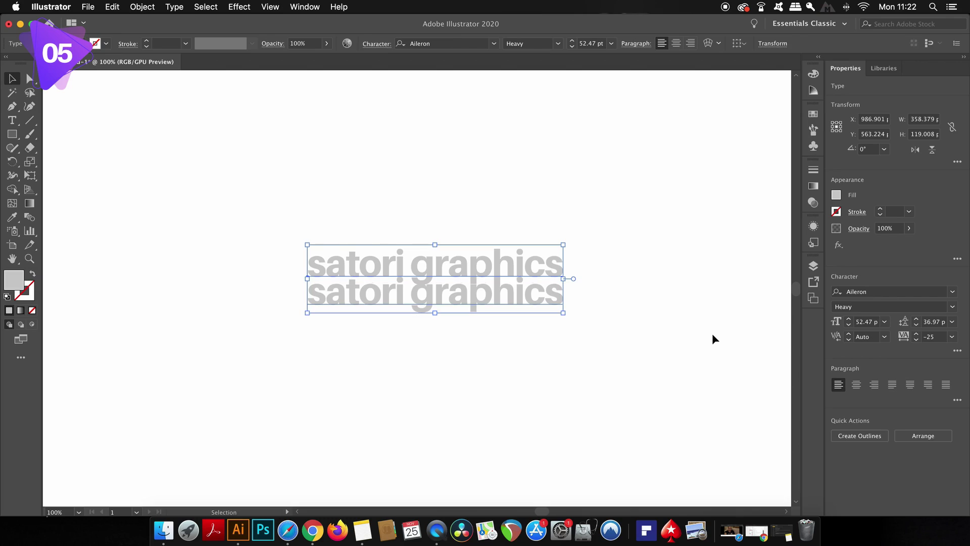
{"action": "key", "text": "alt+Down"}
{"action": "key", "text": "alt+Down"}
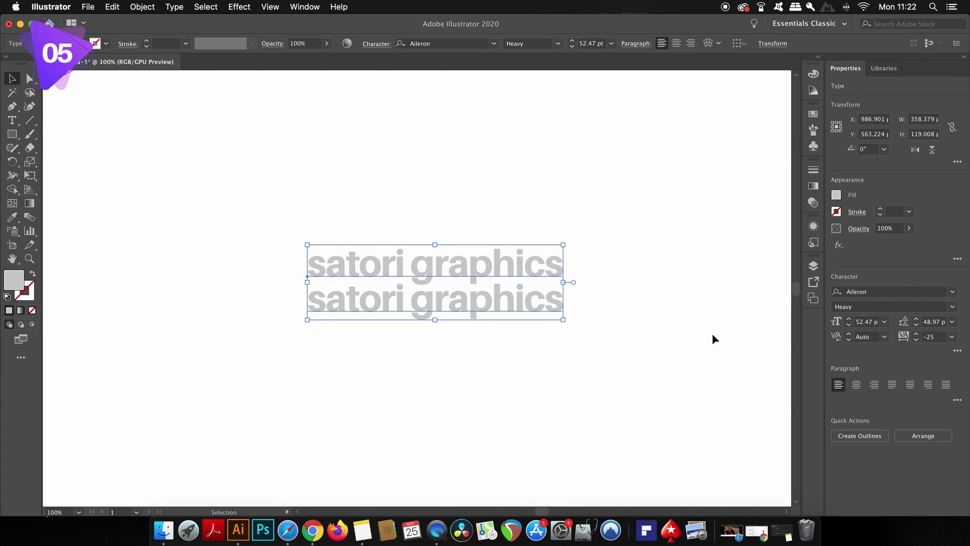
{"action": "left_click", "coordinate": [705, 330]}
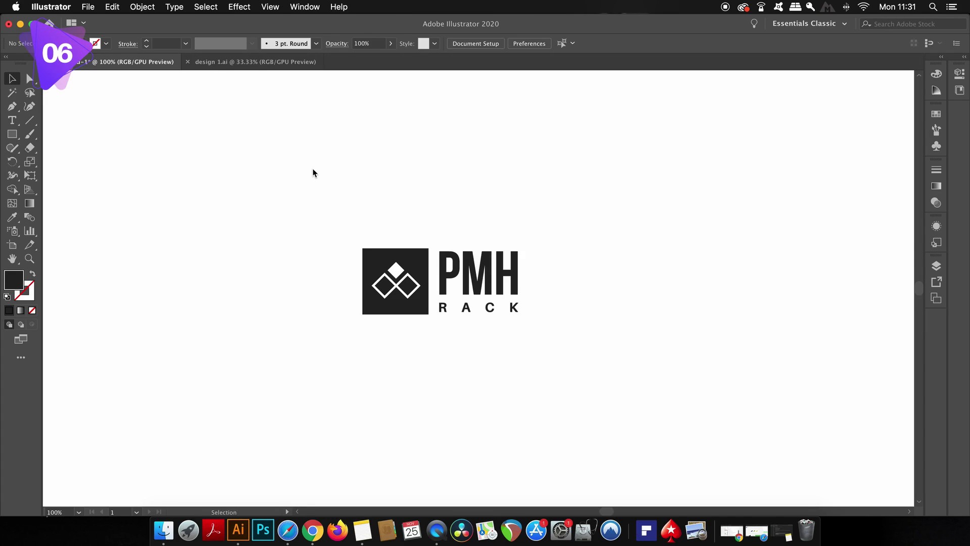
Step: Alt-drag a copy of the PMH RACK logo about 271 px to the right
{"action": "left_click_drag", "start_coordinate": [347, 196], "coordinate": [679, 376]}
{"action": "left_click_drag", "start_coordinate": [396, 275], "coordinate": [589, 277]}
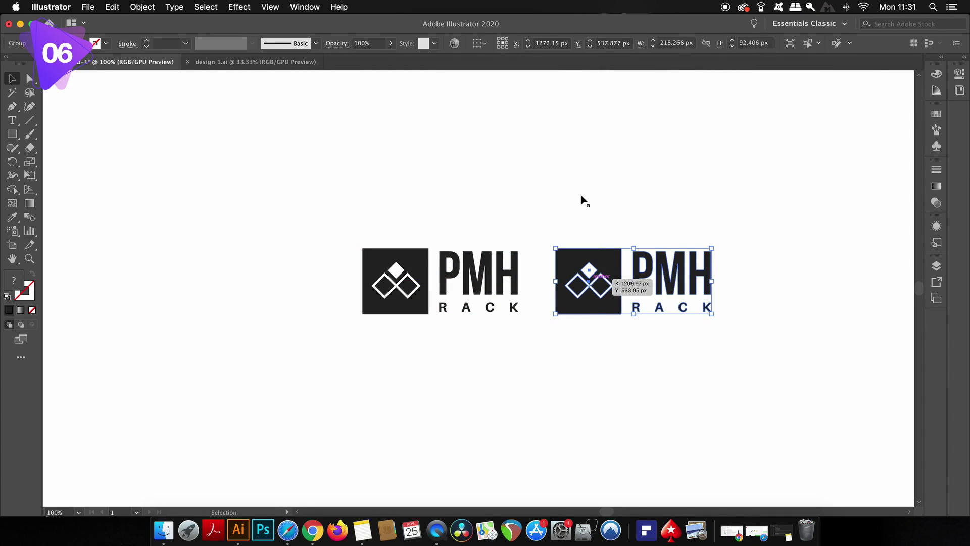
{"action": "left_click", "coordinate": [314, 6]}
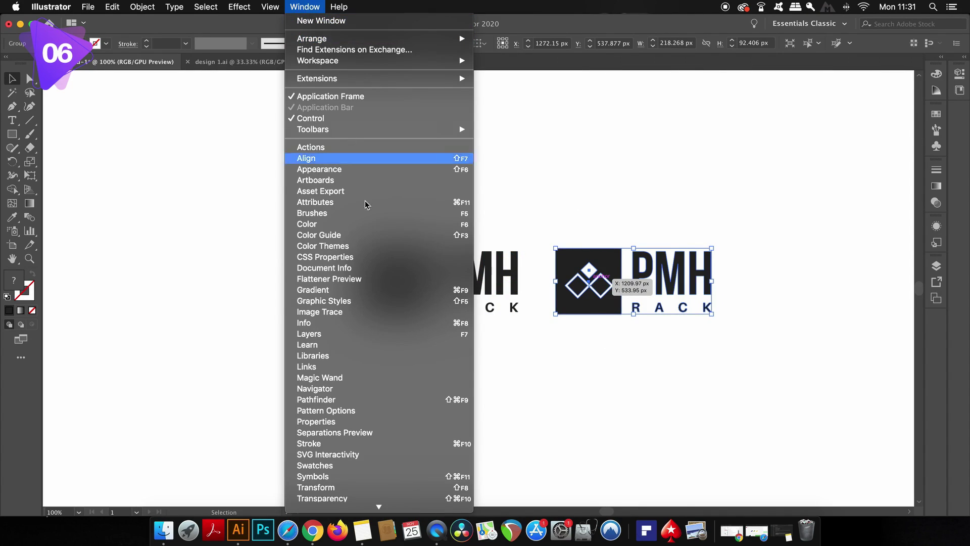
Step: Scale the logo copy's width and height to 25% in the Transform panel
{"action": "left_click", "coordinate": [418, 488]}
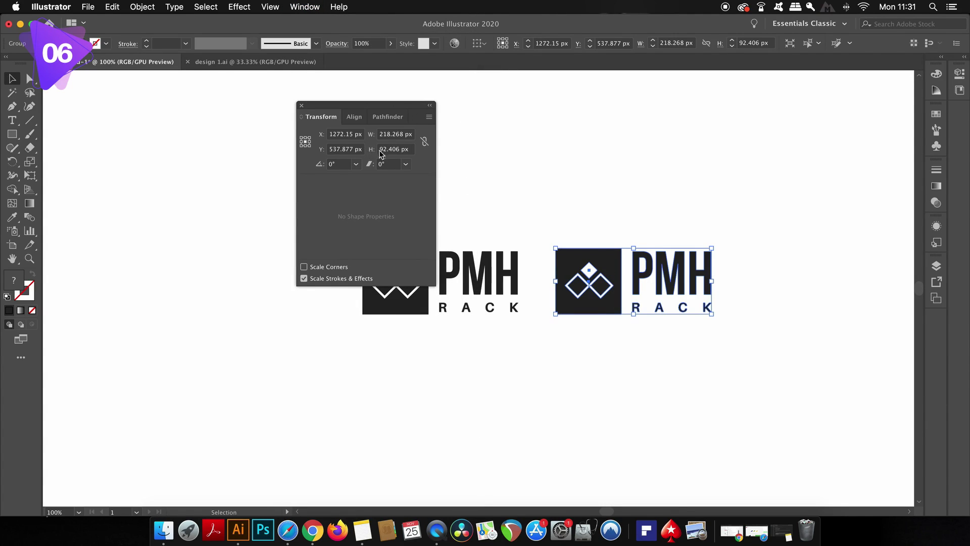
{"action": "left_click", "coordinate": [396, 134]}
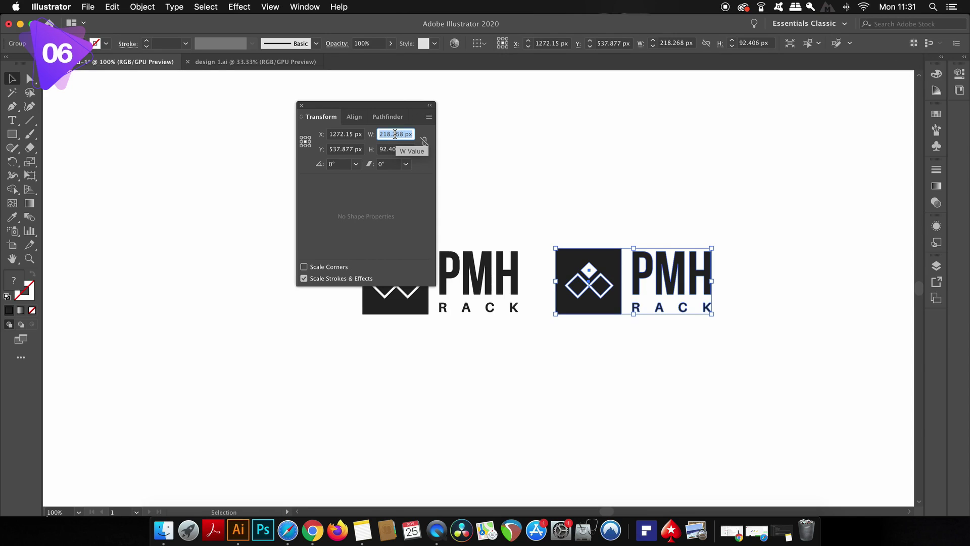
{"action": "type", "text": "25%"}
{"action": "key", "text": "Return"}
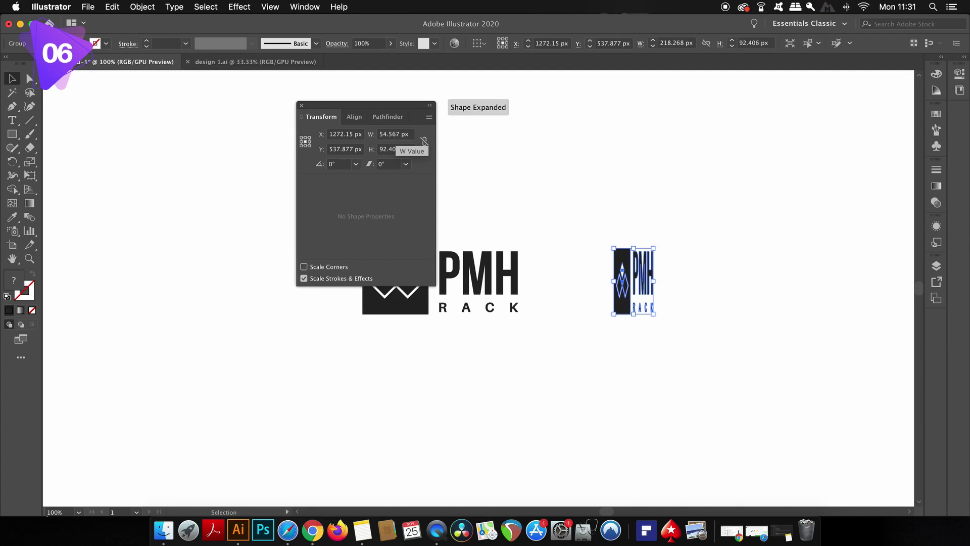
{"action": "left_click", "coordinate": [384, 148]}
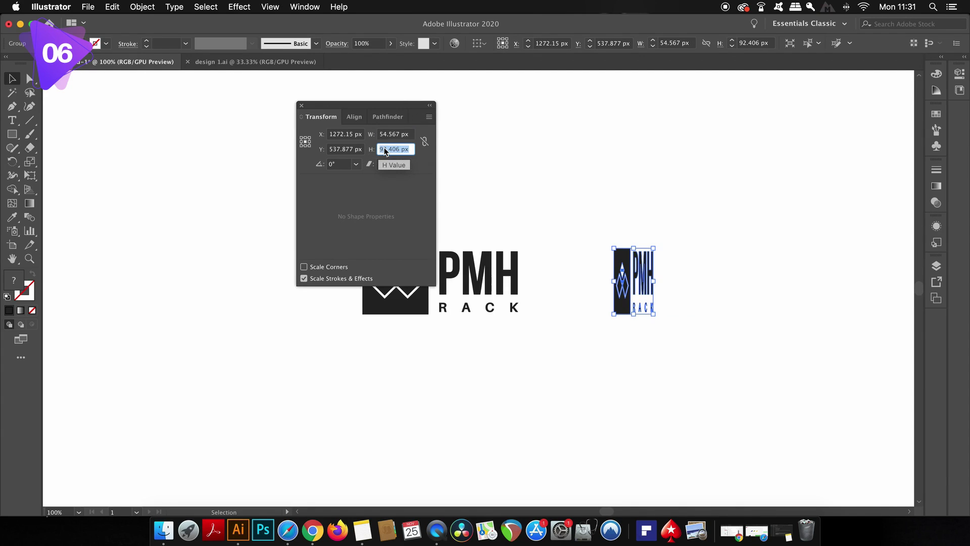
{"action": "type", "text": "25%"}
{"action": "key", "text": "Return"}
{"action": "left_click", "coordinate": [495, 160]}
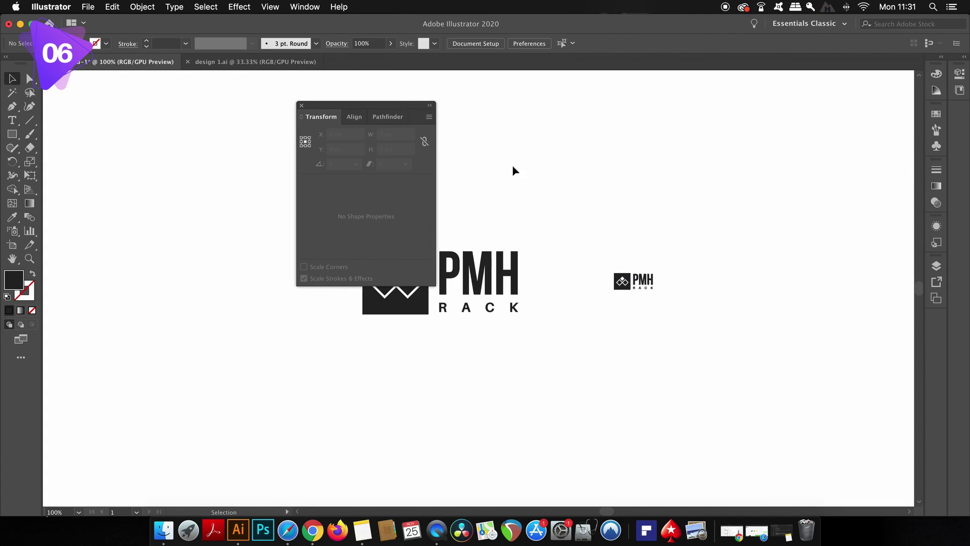
Step: Move the small PMH logo right next to the full-size logo
{"action": "left_click_drag", "start_coordinate": [415, 117], "coordinate": [202, 139]}
{"action": "left_click", "coordinate": [643, 283]}
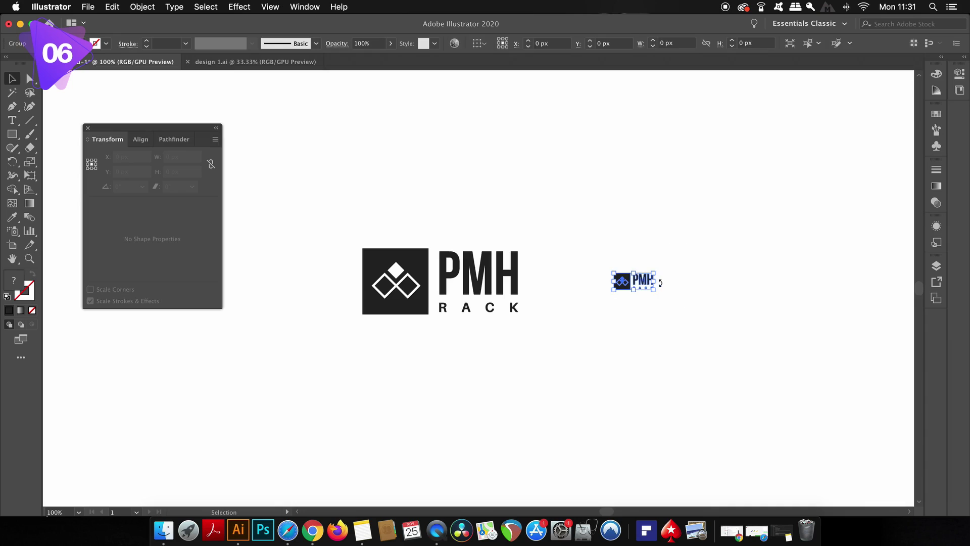
{"action": "left_click_drag", "start_coordinate": [644, 286], "coordinate": [568, 264]}
{"action": "left_click", "coordinate": [592, 310]}
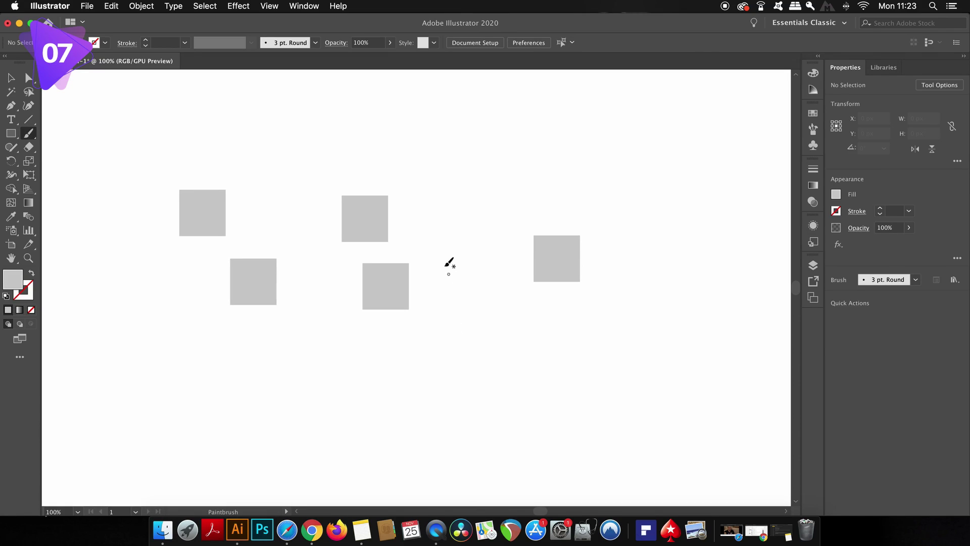
Step: Switch to the Selection tool and show the Align panel from the Window menu
{"action": "key", "text": "v"}
{"action": "left_click", "coordinate": [298, 6]}
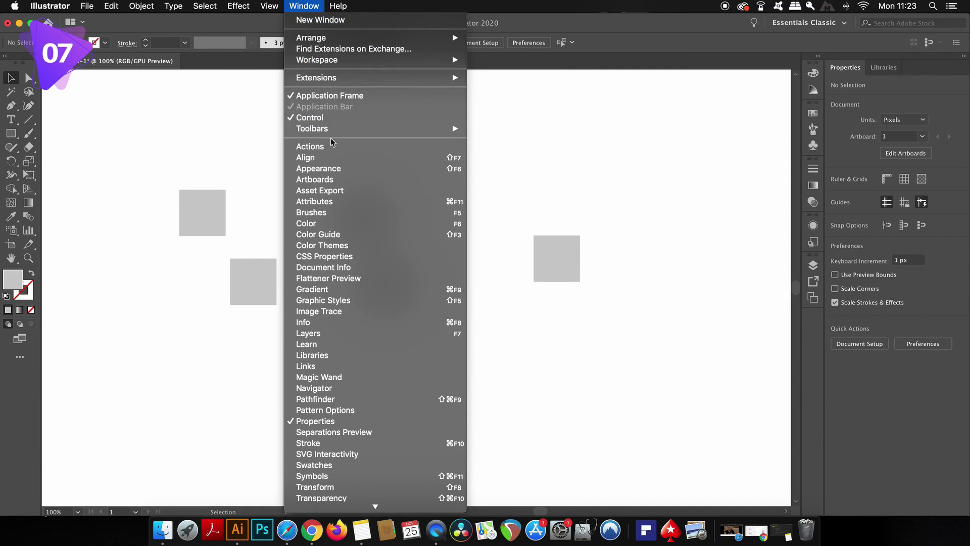
{"action": "left_click", "coordinate": [335, 157]}
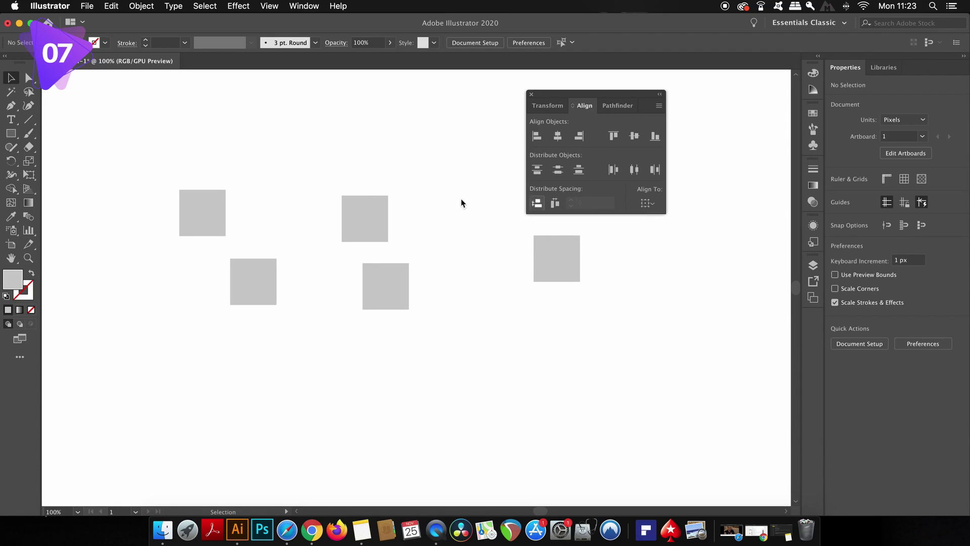
Step: Distribute the five grey squares horizontally and vertically, then align their vertical centres
{"action": "left_click_drag", "start_coordinate": [80, 189], "coordinate": [752, 408]}
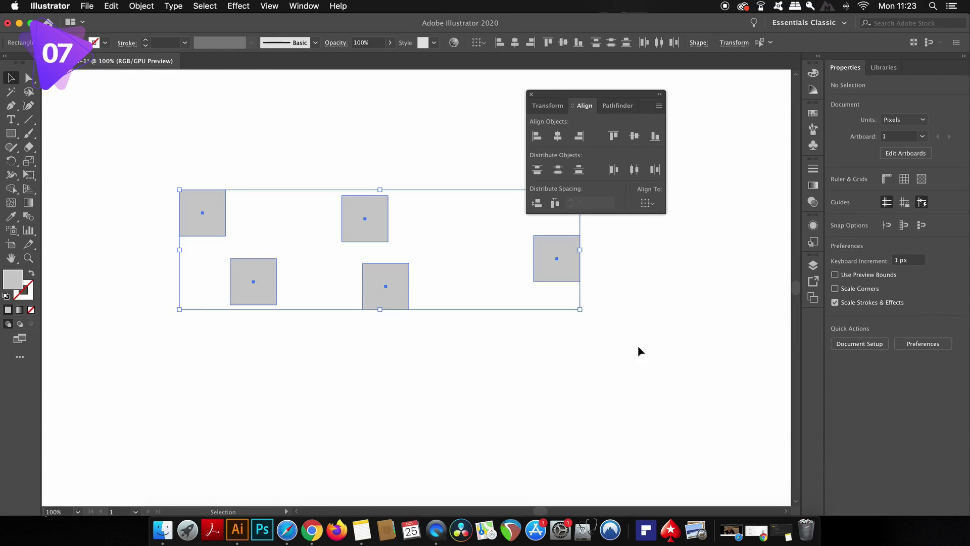
{"action": "left_click", "coordinate": [554, 203]}
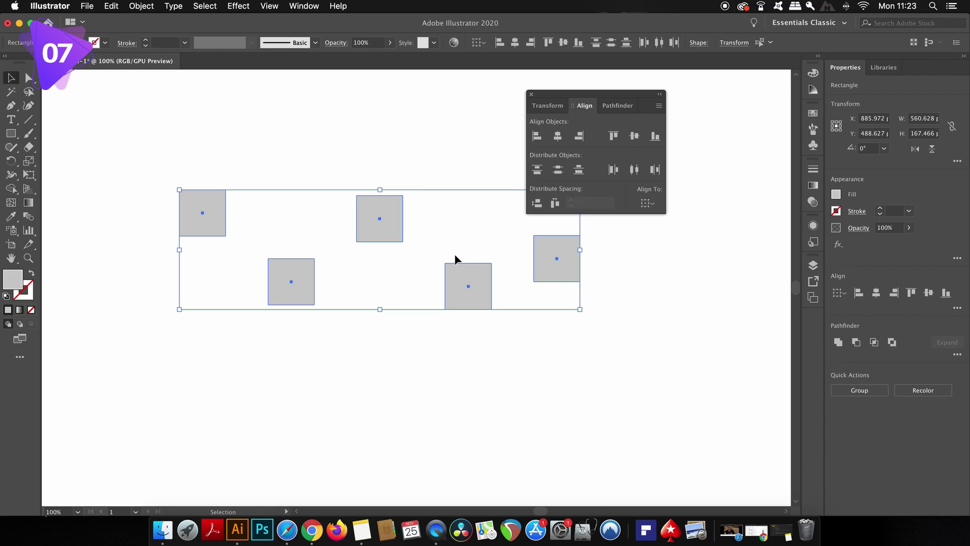
{"action": "left_click", "coordinate": [539, 203]}
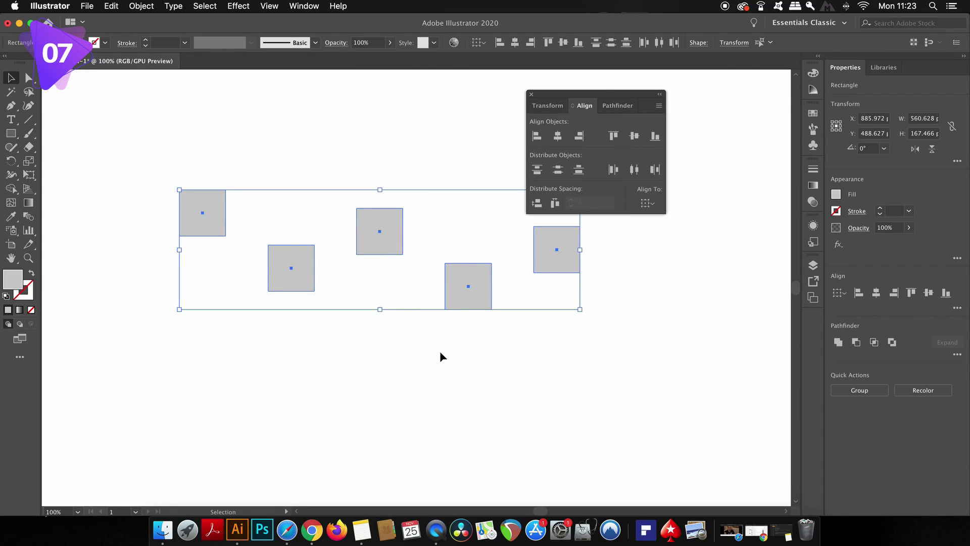
{"action": "left_click", "coordinate": [633, 135]}
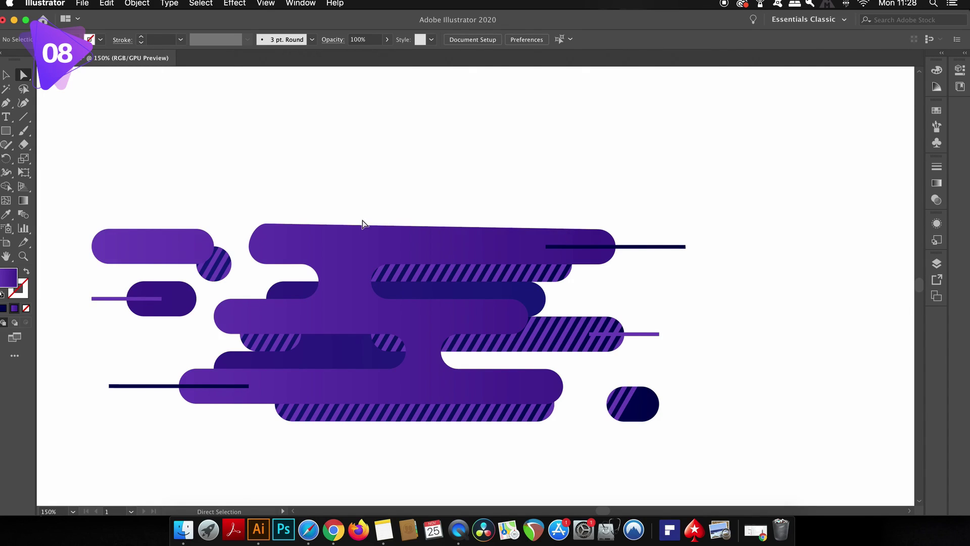
Step: Select the big purple shape's top corner anchors and nudge that top edge down one step
{"action": "left_click_drag", "start_coordinate": [249, 200], "coordinate": [286, 235]}
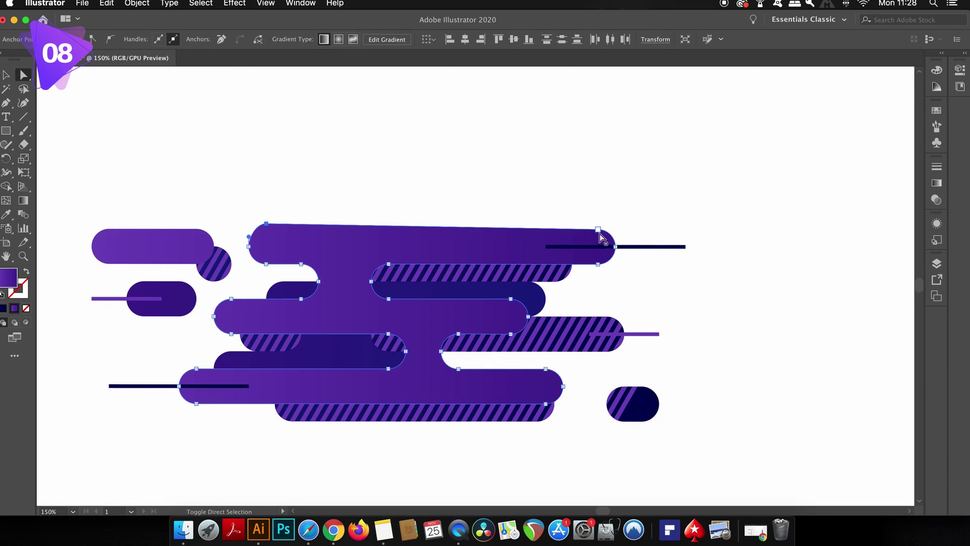
{"action": "left_click_drag", "start_coordinate": [585, 218], "coordinate": [607, 241]}
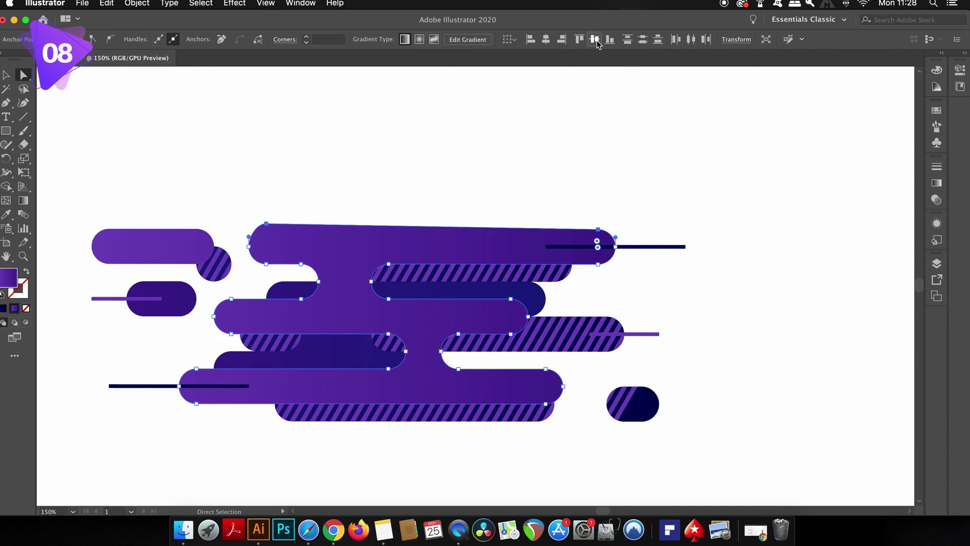
{"action": "left_click", "coordinate": [508, 159]}
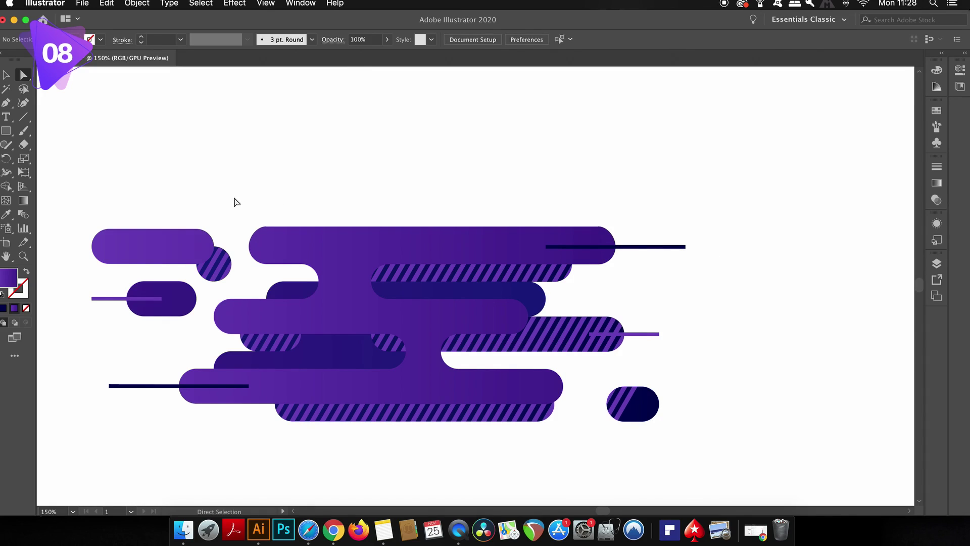
{"action": "left_click_drag", "start_coordinate": [233, 198], "coordinate": [677, 236]}
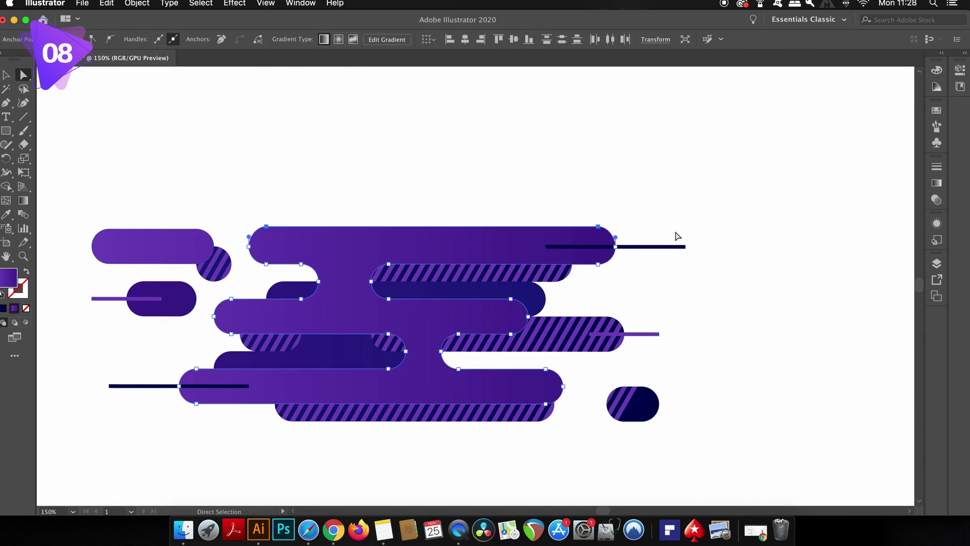
{"action": "key", "text": "Down"}
{"action": "key", "text": "Down"}
{"action": "key", "text": "Down"}
{"action": "key", "text": "Down"}
{"action": "key", "text": "Down"}
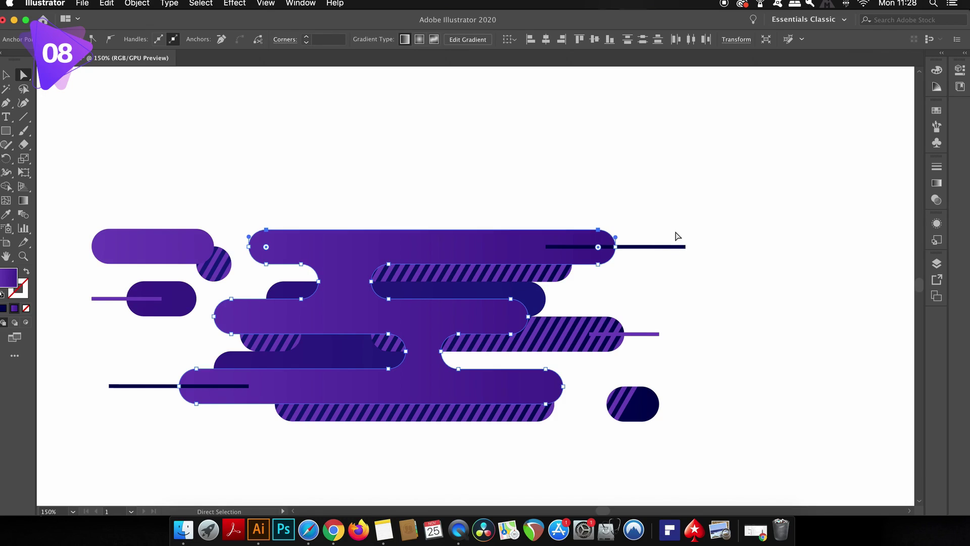
{"action": "left_click", "coordinate": [697, 222]}
{"action": "scroll", "coordinate": [704, 217], "scroll_direction": "right", "scroll_amount": 1}
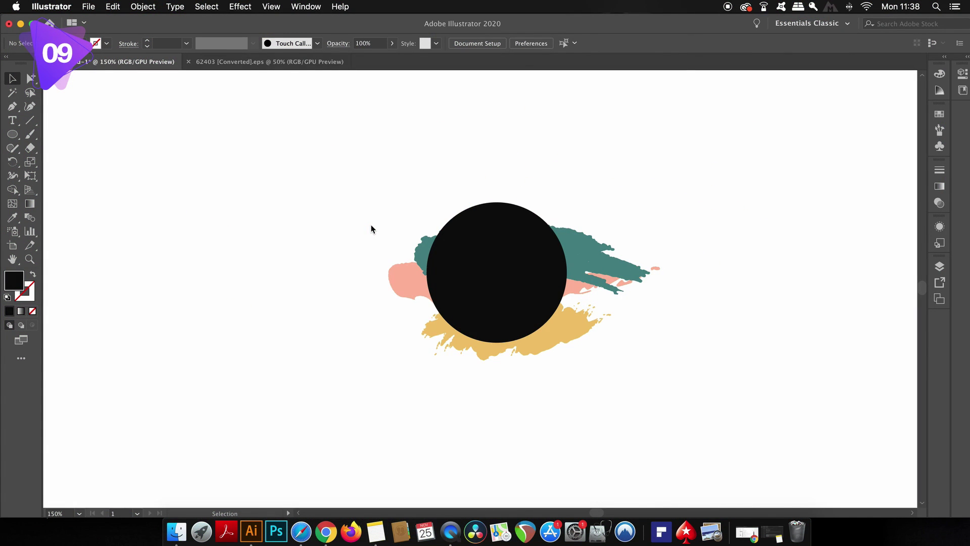
Step: Select the circle with all the brushstrokes and apply Make Clipping Mask from the context menu
{"action": "key", "text": "super+a"}
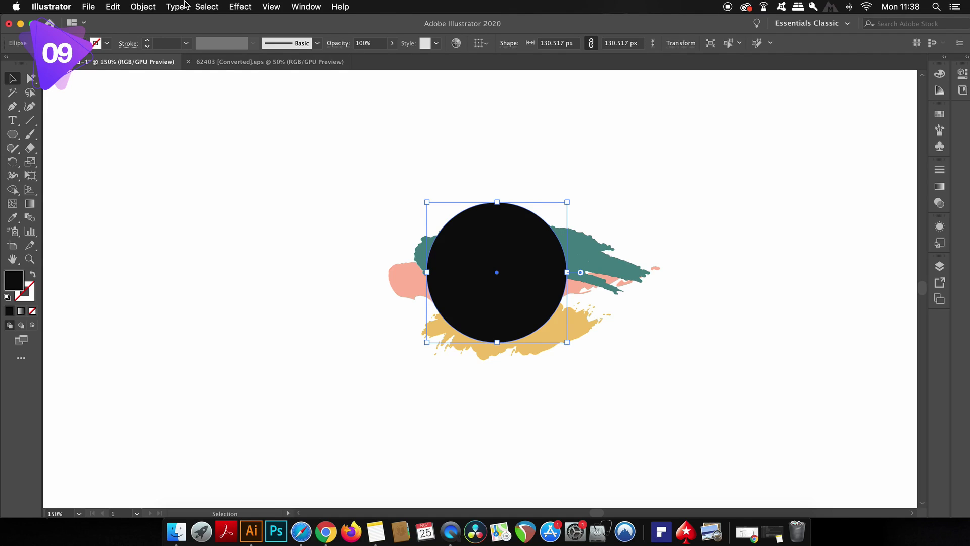
{"action": "key", "text": "super+a"}
{"action": "right_click", "coordinate": [529, 301]}
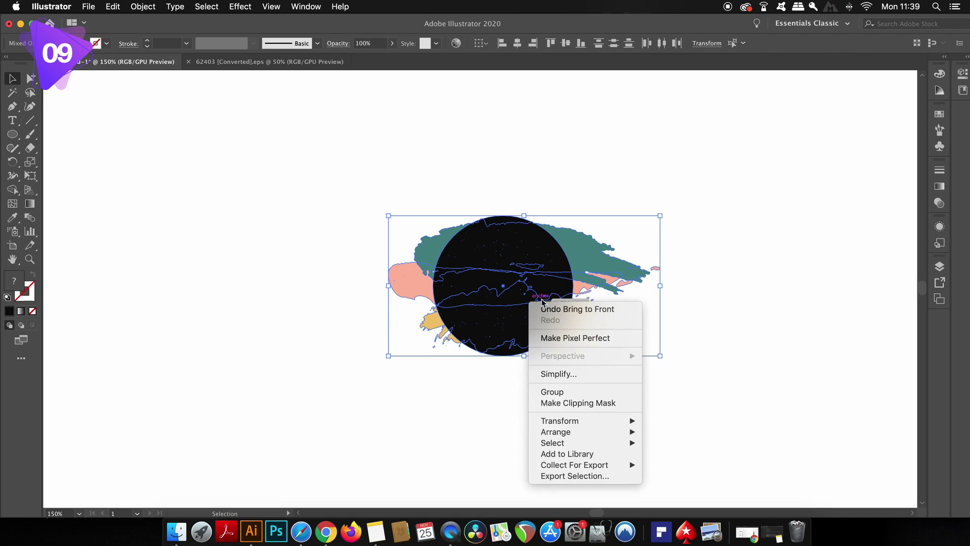
{"action": "left_click", "coordinate": [590, 403]}
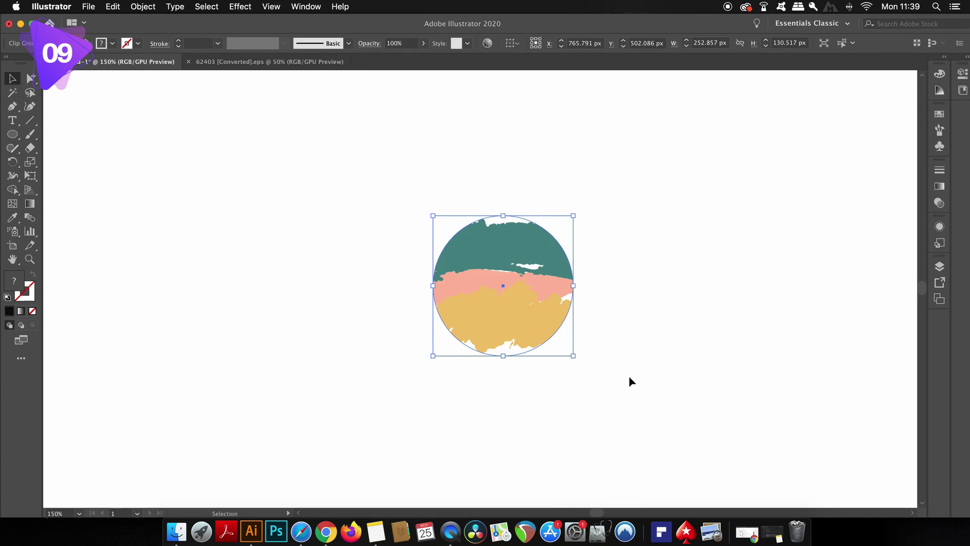
{"action": "left_click", "coordinate": [668, 344]}
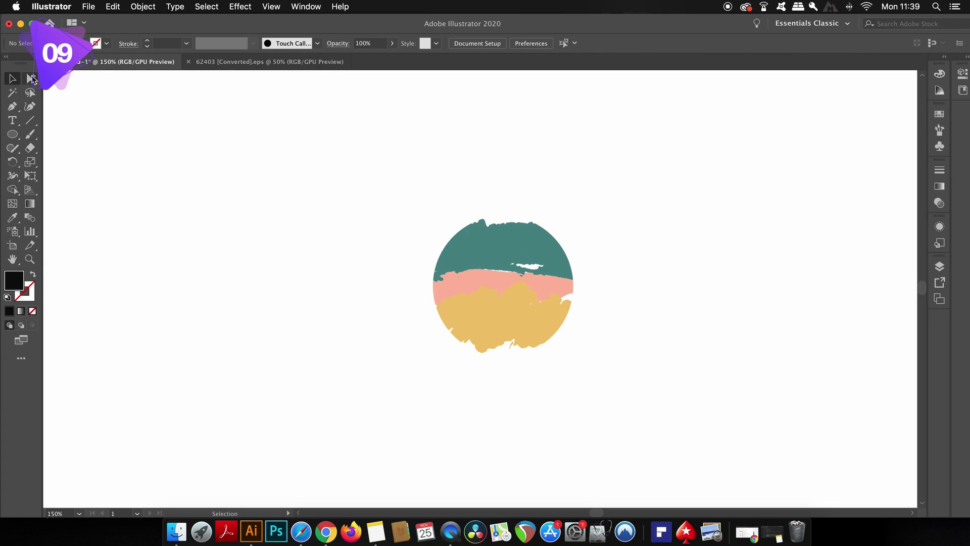
Step: With Group Selection, move the teal stroke's white gap upward and stretch it wider left and right
{"action": "left_click_drag", "start_coordinate": [32, 79], "coordinate": [84, 93]}
{"action": "scroll", "coordinate": [530, 270], "scroll_direction": "up", "scroll_amount": 3}
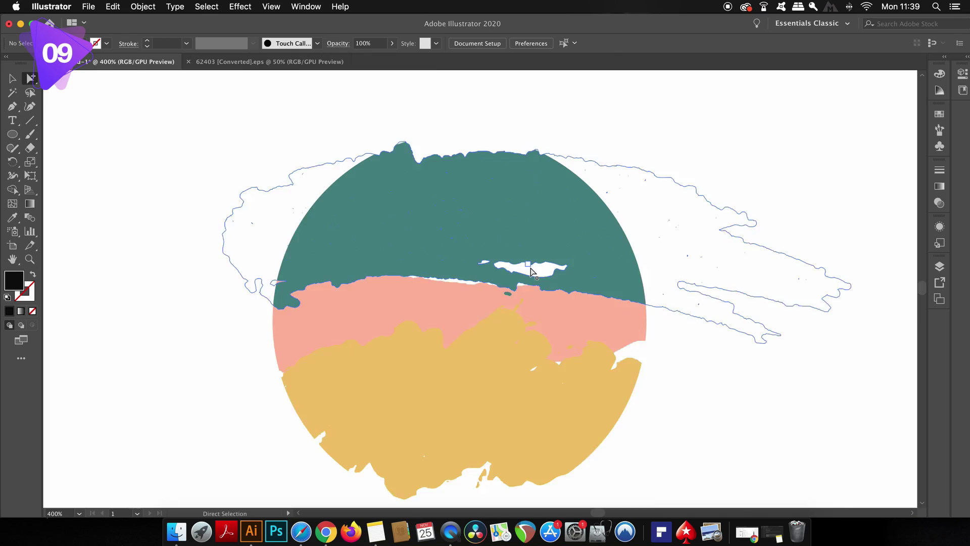
{"action": "scroll", "coordinate": [530, 271], "scroll_direction": "up", "scroll_amount": 2}
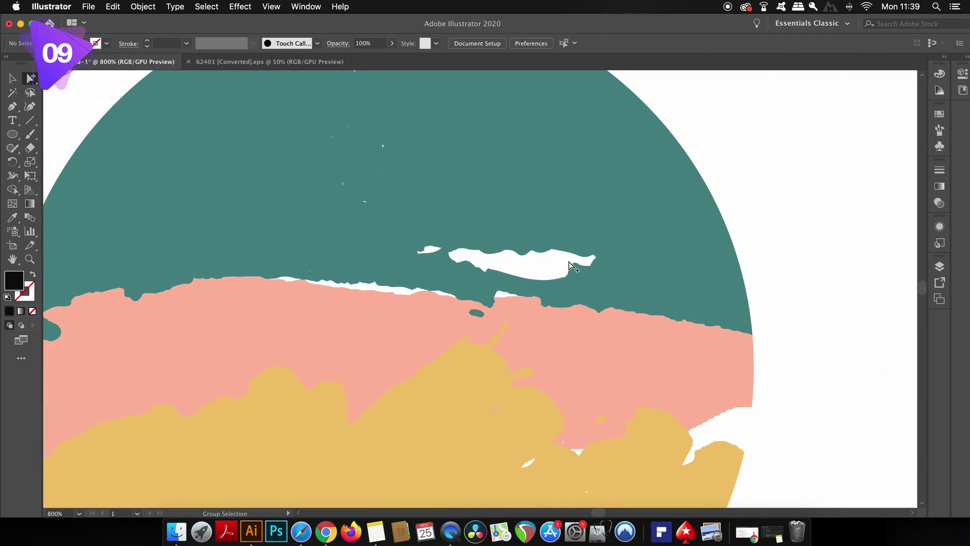
{"action": "left_click", "coordinate": [570, 265]}
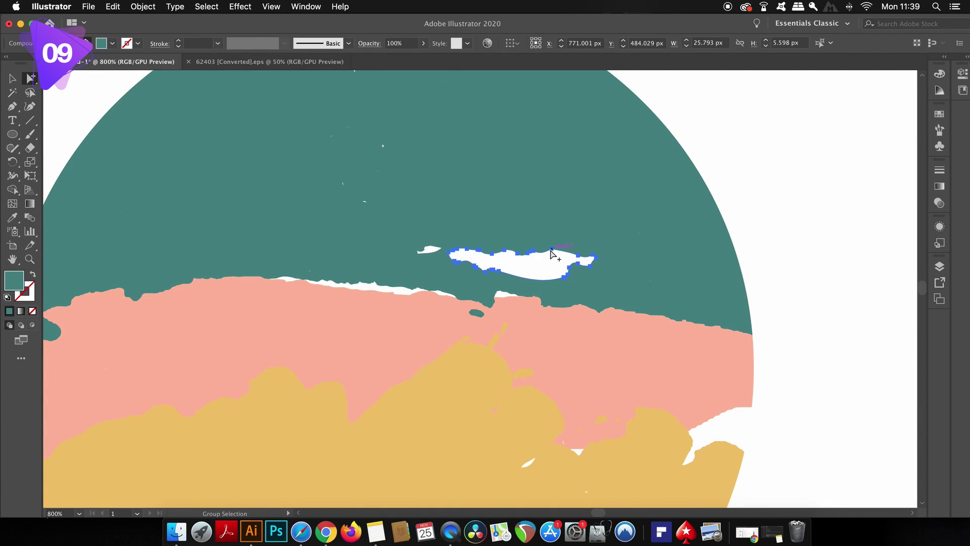
{"action": "left_click_drag", "start_coordinate": [552, 252], "coordinate": [552, 197]}
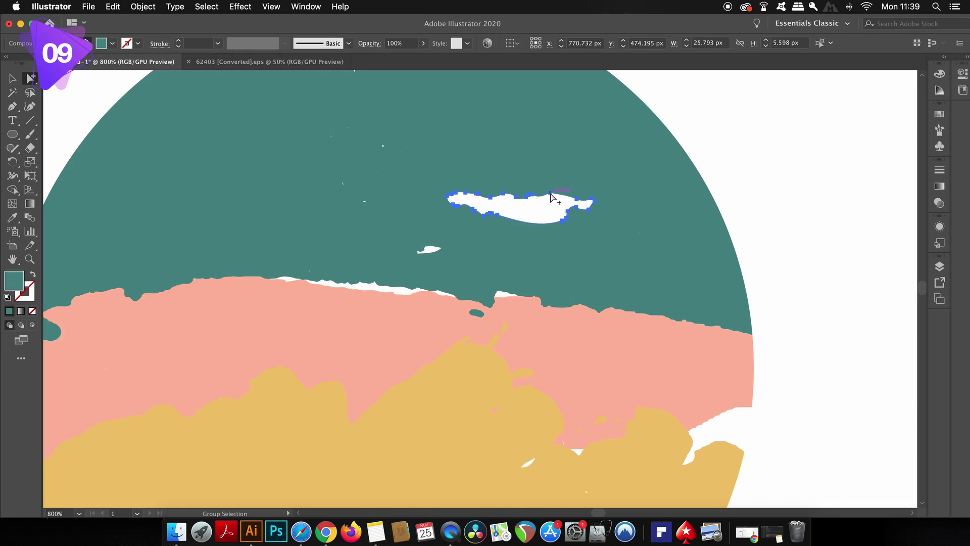
{"action": "key", "text": "super"}
{"action": "left_click_drag", "start_coordinate": [549, 196], "coordinate": [549, 210]}
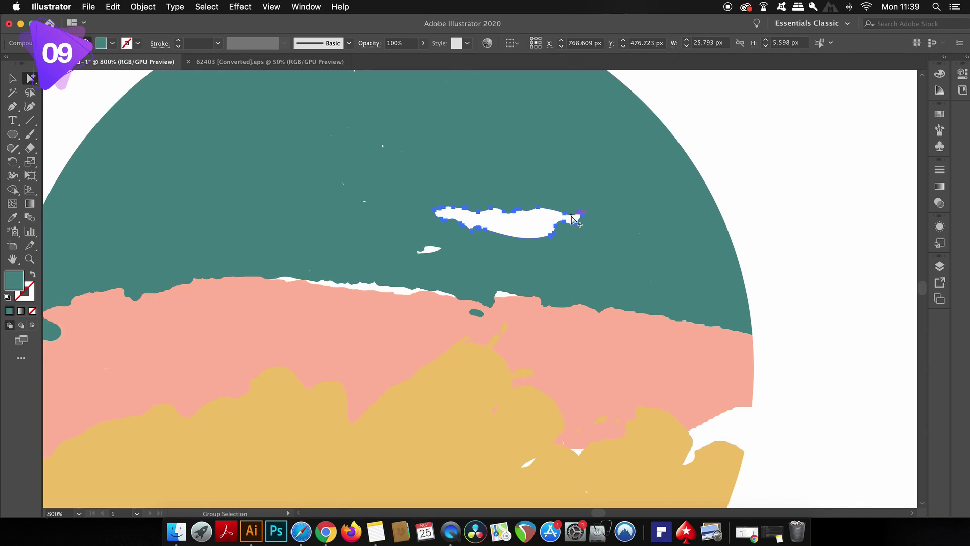
{"action": "key", "text": "super"}
{"action": "left_click_drag", "start_coordinate": [583, 207], "coordinate": [606, 198]}
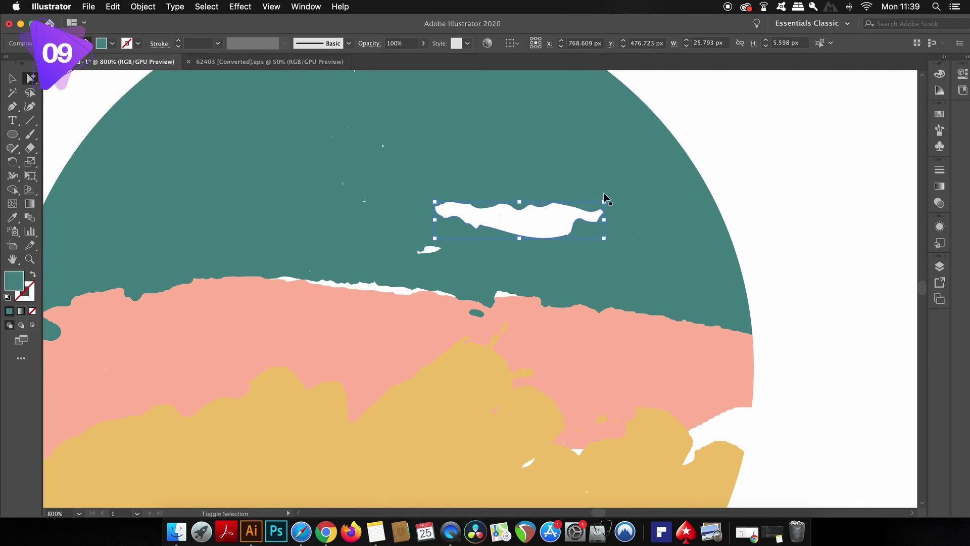
{"action": "left_click_drag", "start_coordinate": [432, 198], "coordinate": [345, 182]}
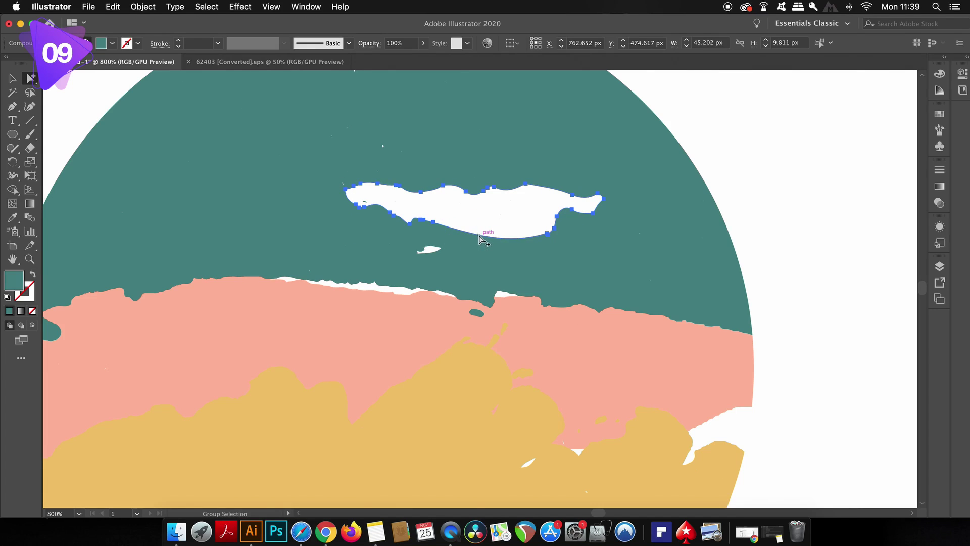
{"action": "mouse_move", "coordinate": [432, 226]}
{"action": "left_mouse_down"}
{"action": "mouse_move", "coordinate": [438, 238]}
{"action": "mouse_move", "coordinate": [466, 228]}
{"action": "mouse_move", "coordinate": [435, 233]}
{"action": "left_mouse_up"}
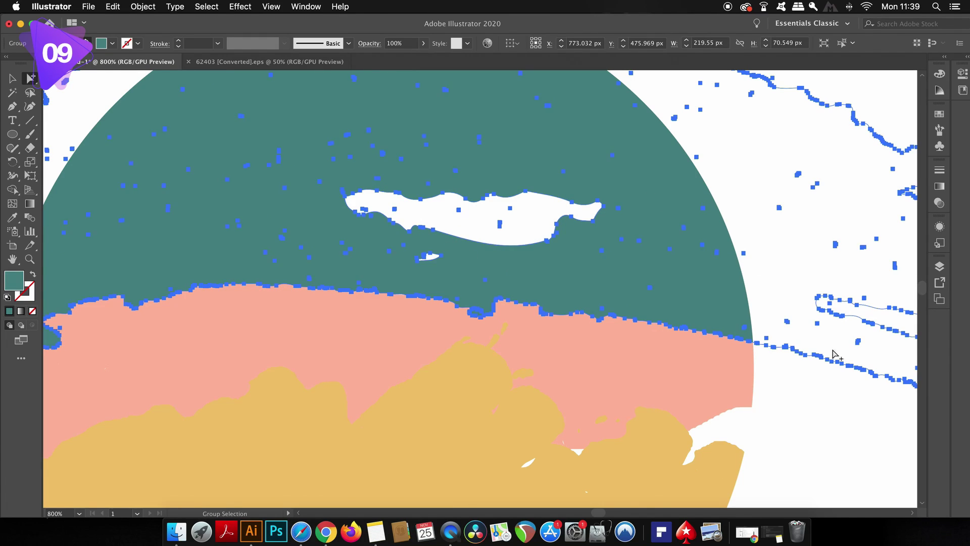
Step: Select the tiny white sliver in the yellow stroke and delete it
{"action": "left_click", "coordinate": [813, 371]}
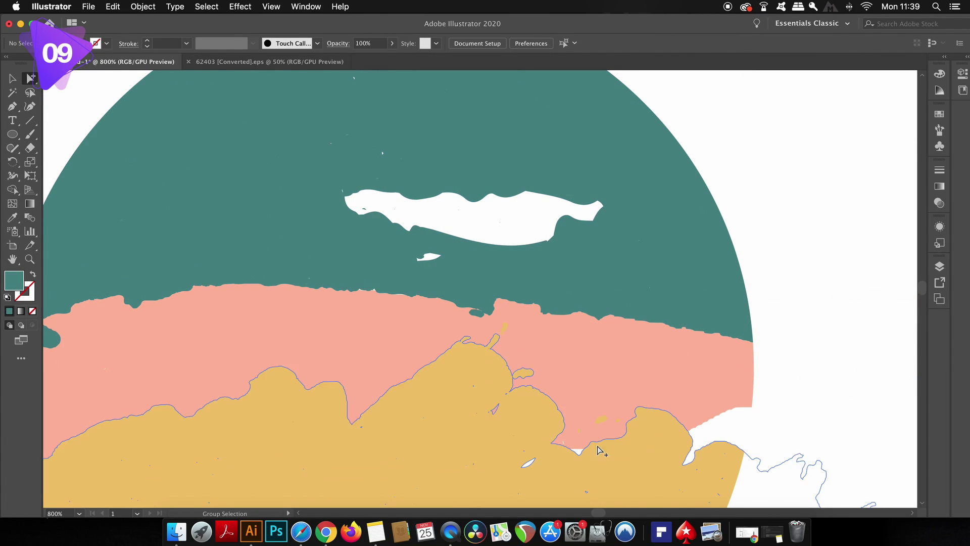
{"action": "scroll", "coordinate": [566, 364], "scroll_direction": "down", "scroll_amount": 4}
{"action": "left_click", "coordinate": [533, 299]}
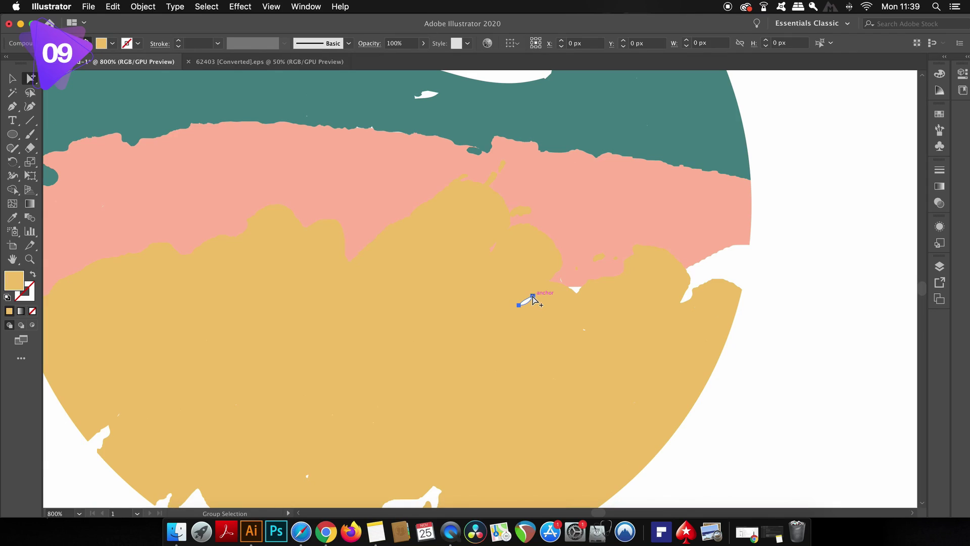
{"action": "key", "text": "Delete"}
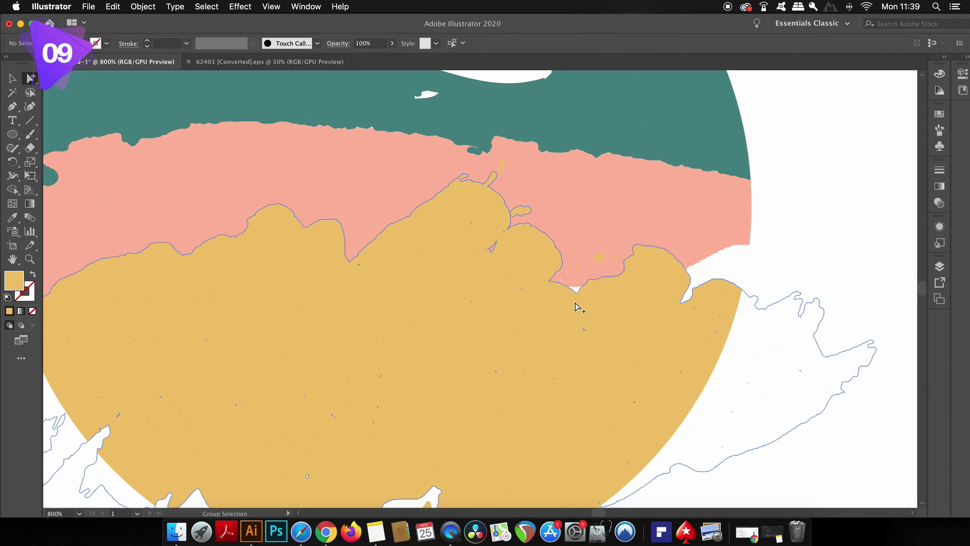